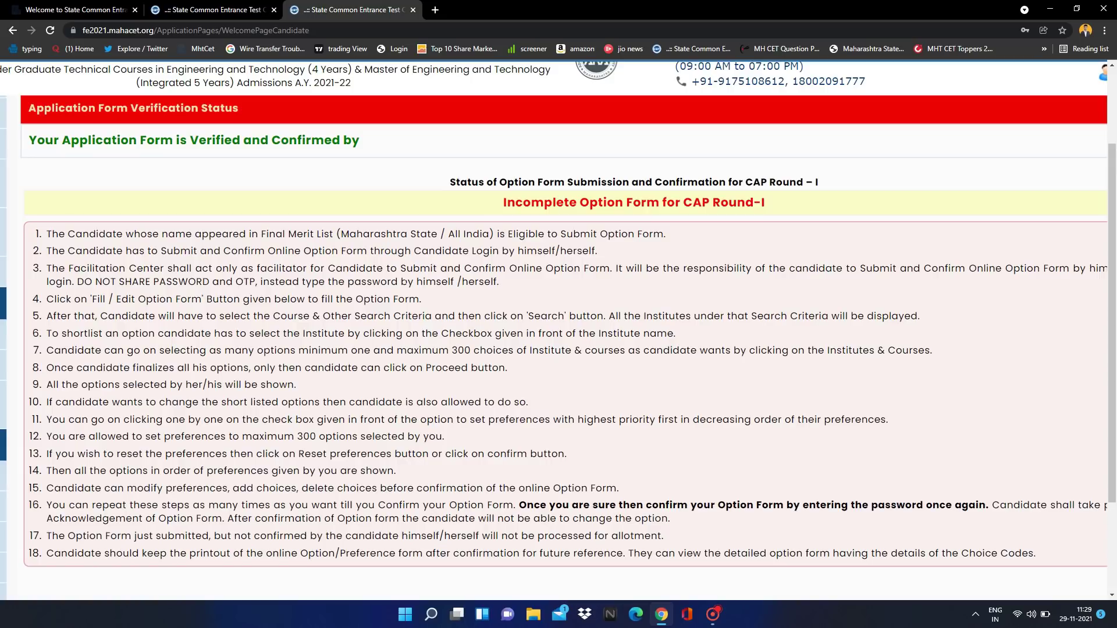
Step: Read through the CAP Round-I option form instructions and proceed to filling in the option form
scroll(559, 330, down, 1)
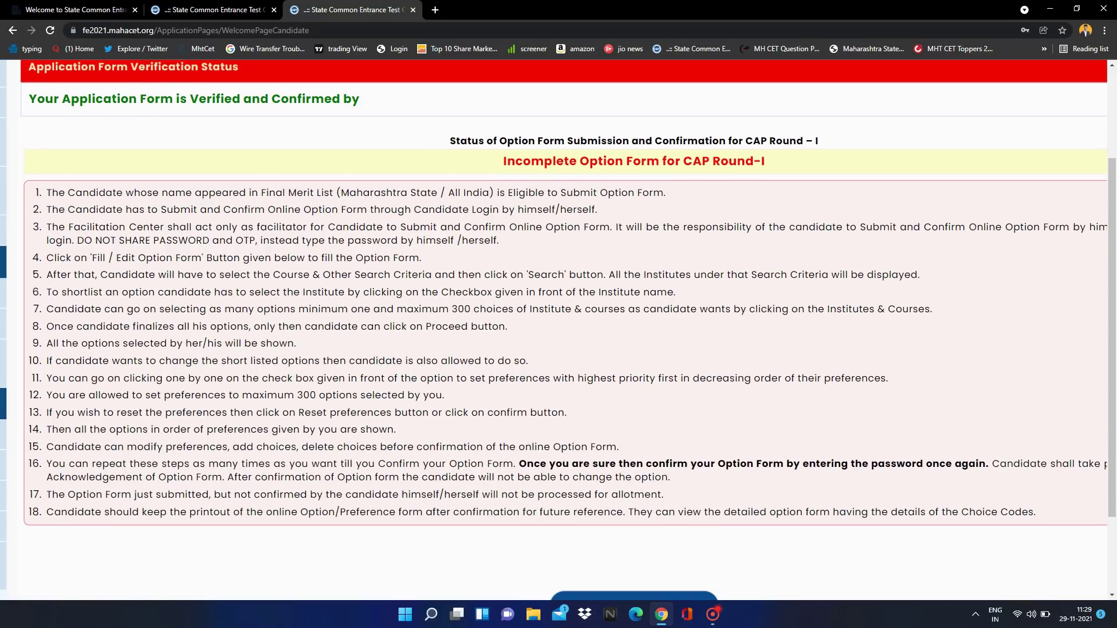
scroll(559, 329, down, 1)
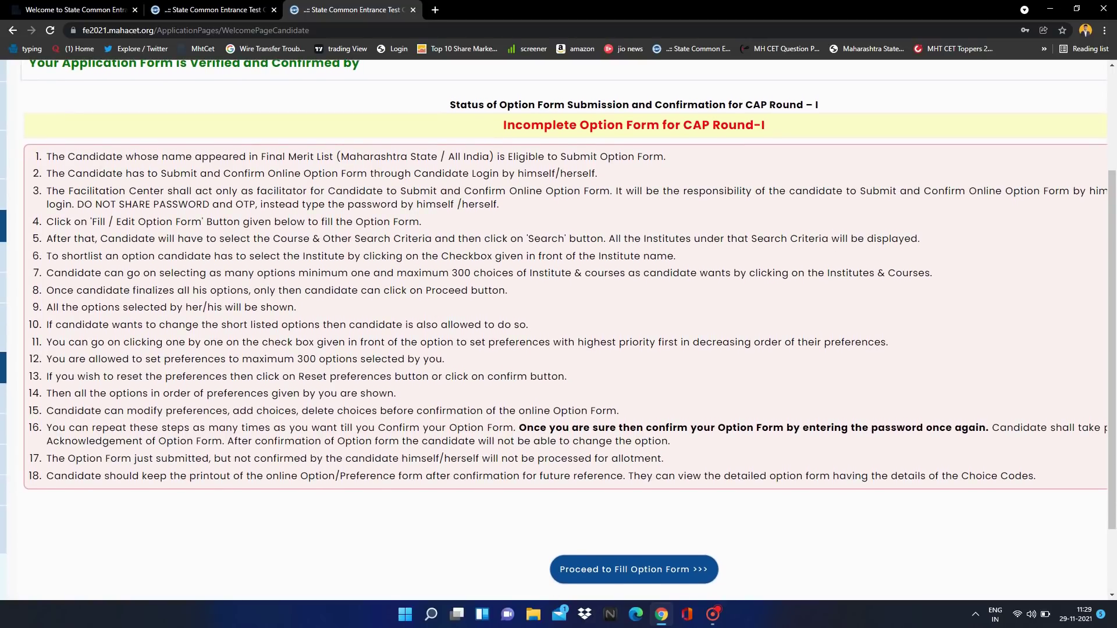
scroll(417, 341, down, 1)
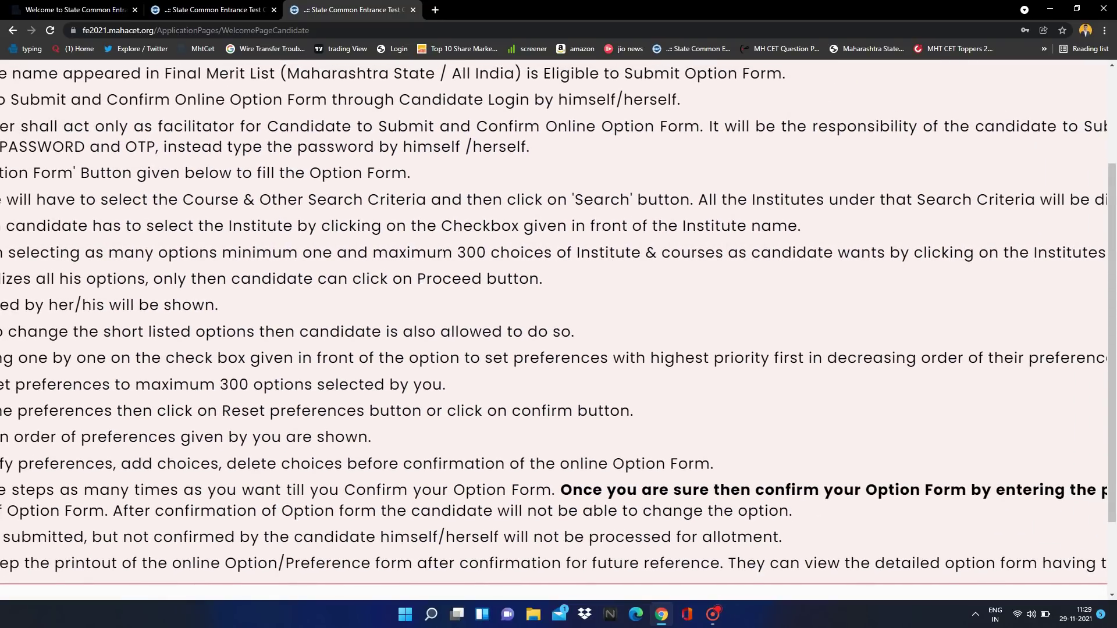
scroll(441, 256, down, 1)
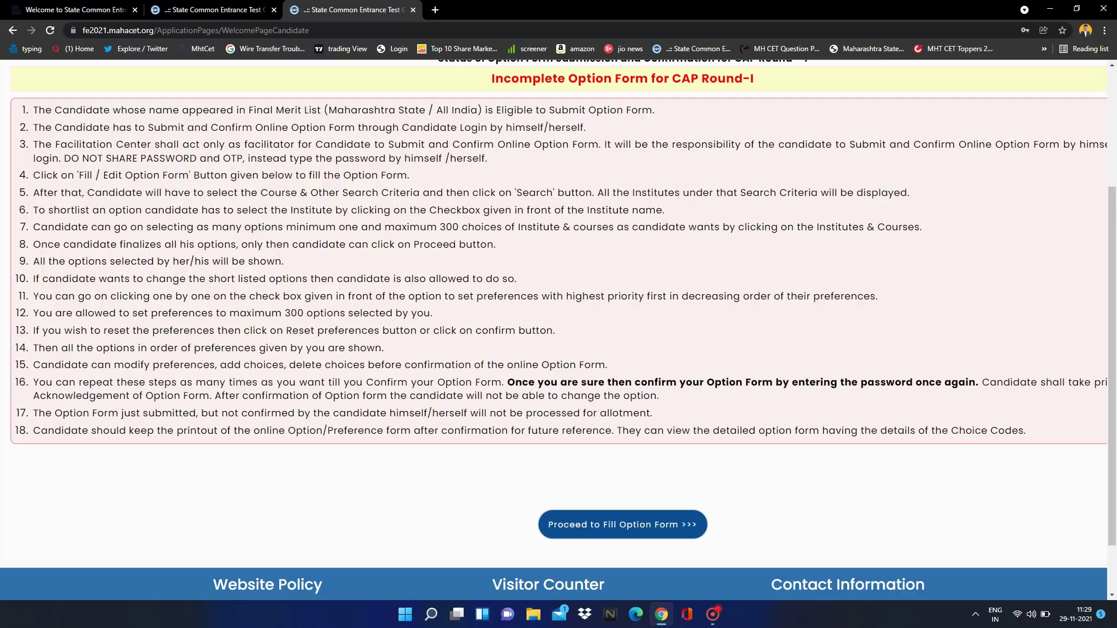
key(ctrl+minus)
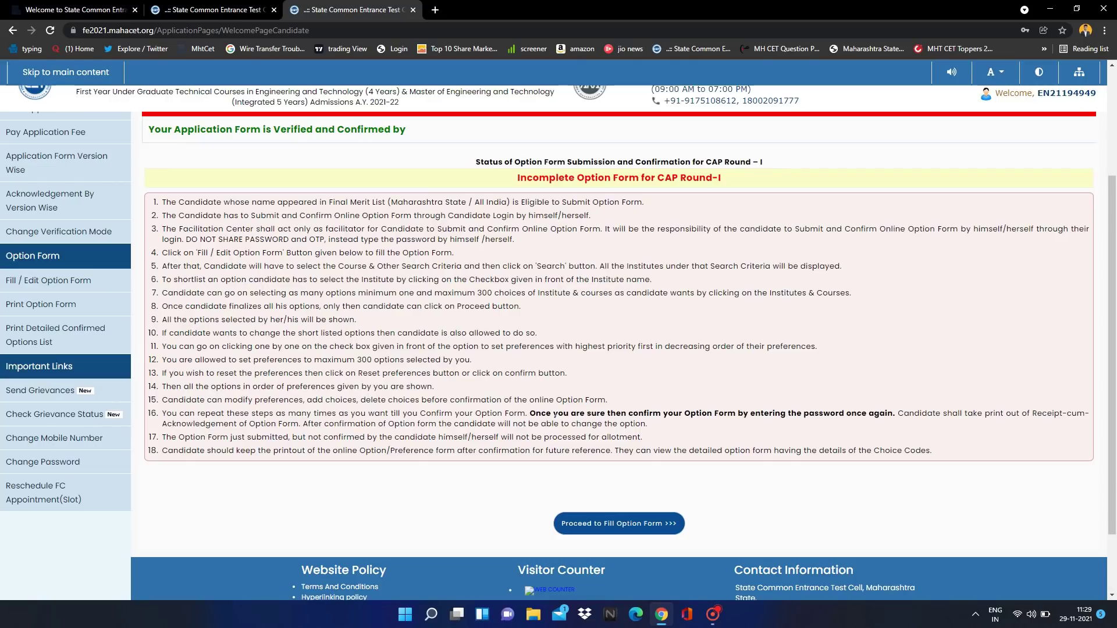
scroll(640, 436, down, 1)
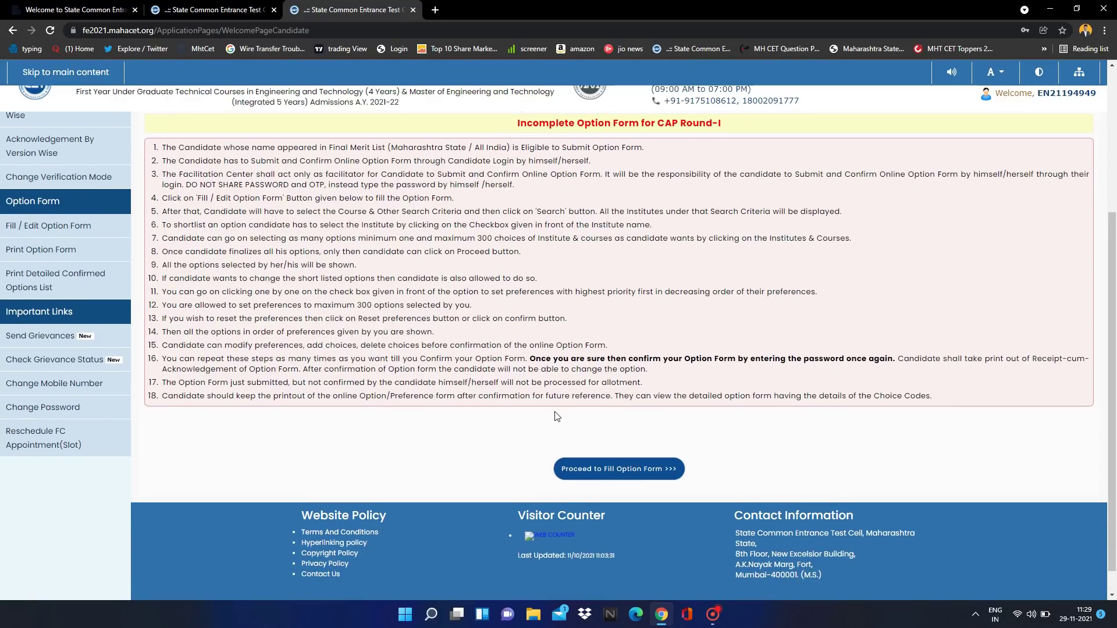
scroll(686, 448, up, 3)
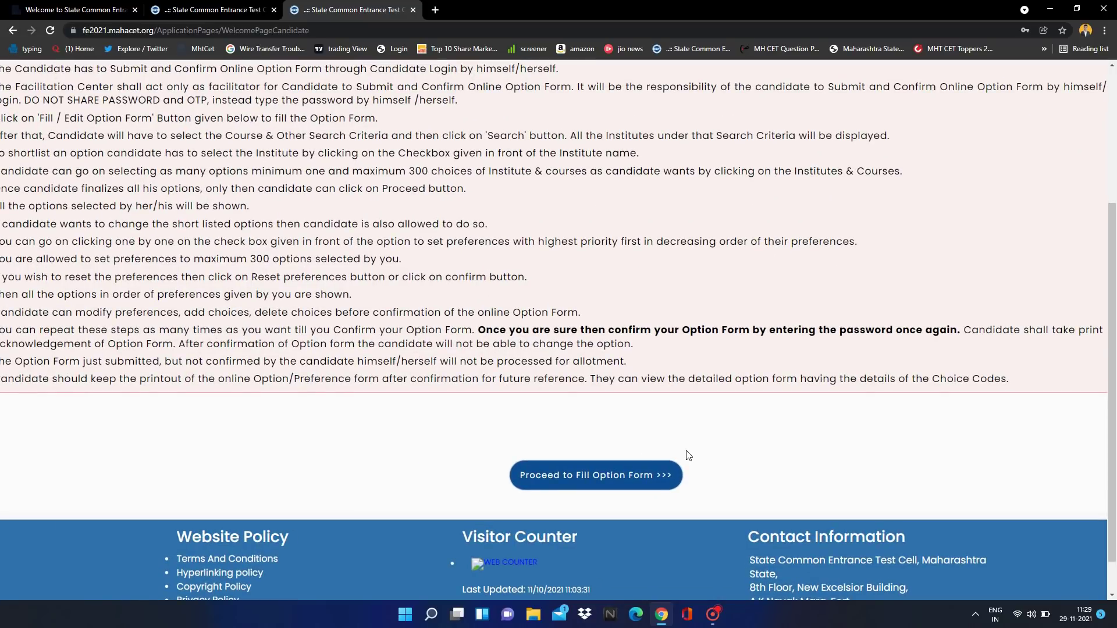
click(655, 476)
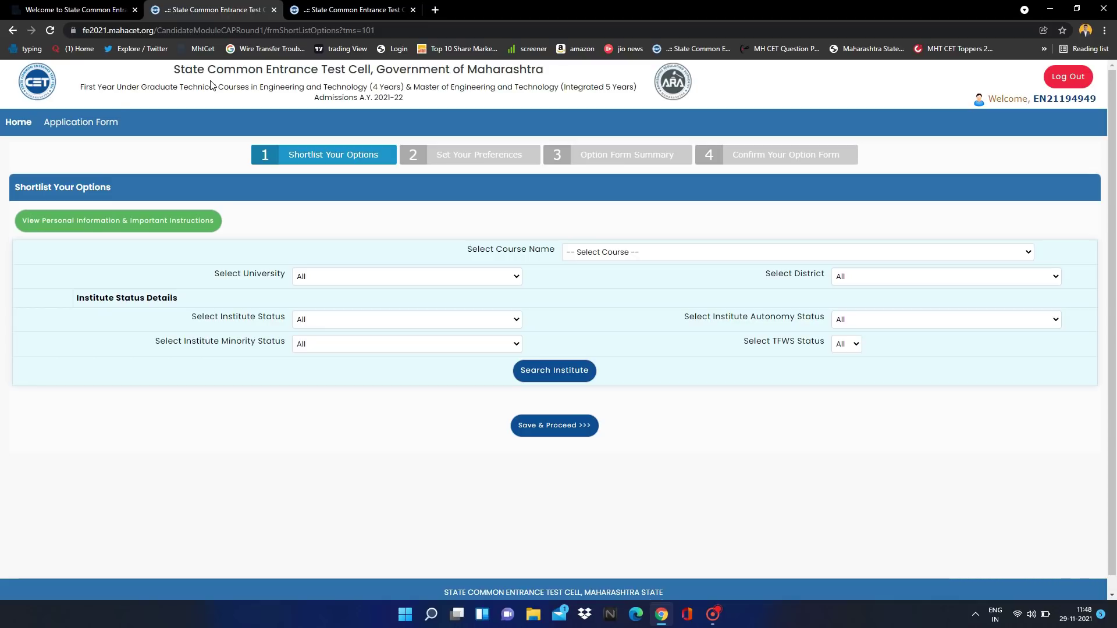
Step: Examine the Shortlist Your Options stage and its course, university, district and institute status filters
scroll(1, 171, up, 5)
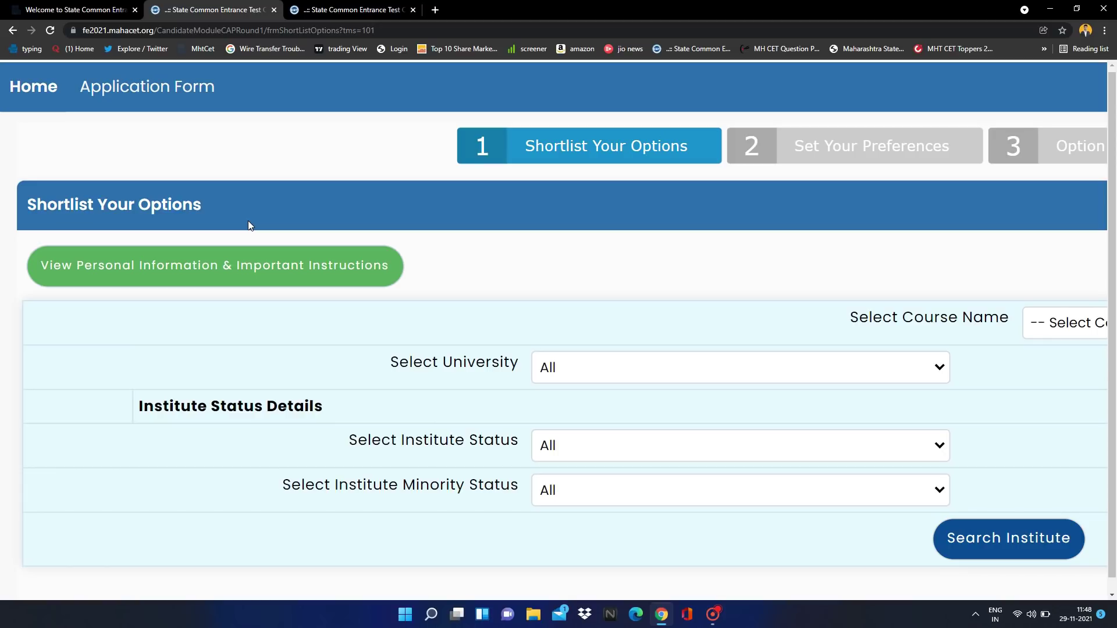
scroll(381, 199, down, 5)
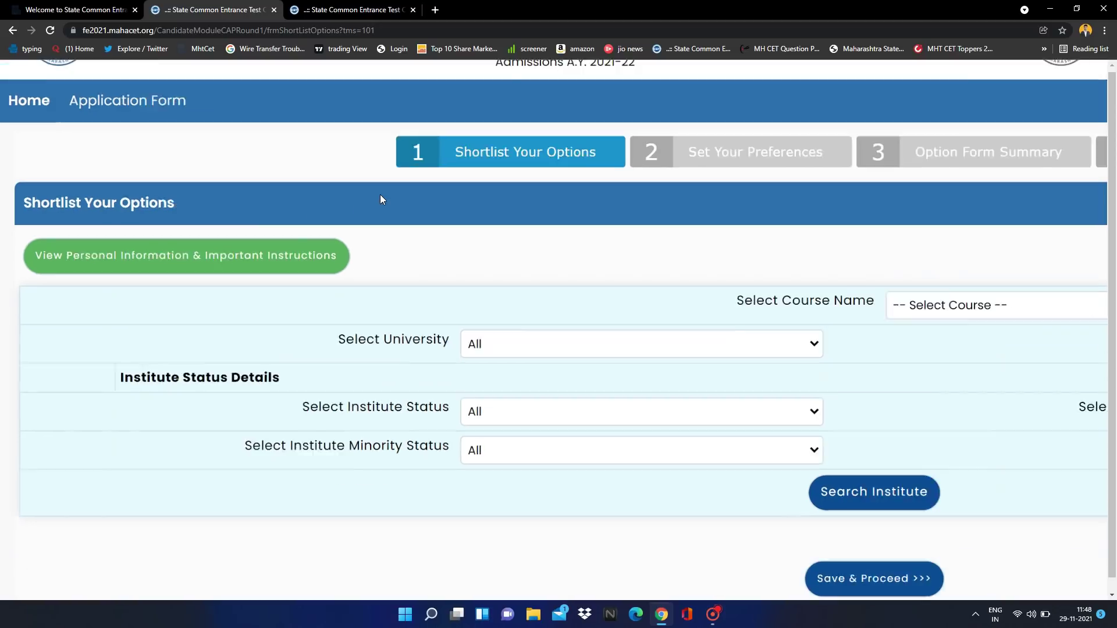
scroll(381, 199, right, 2)
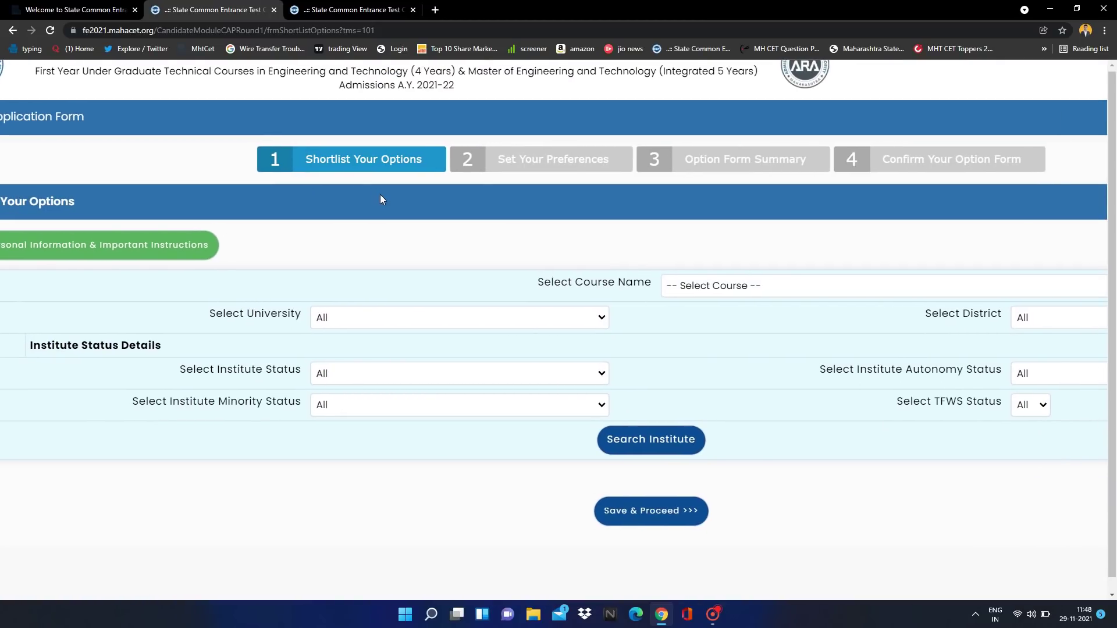
scroll(378, 144, up, 5)
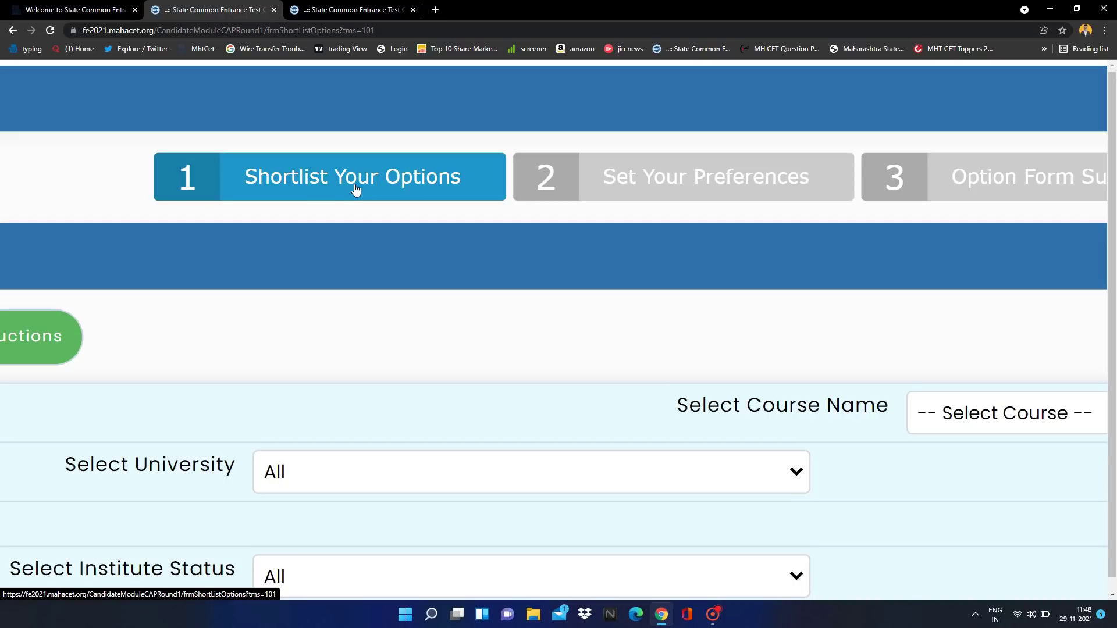
scroll(356, 191, down, 1)
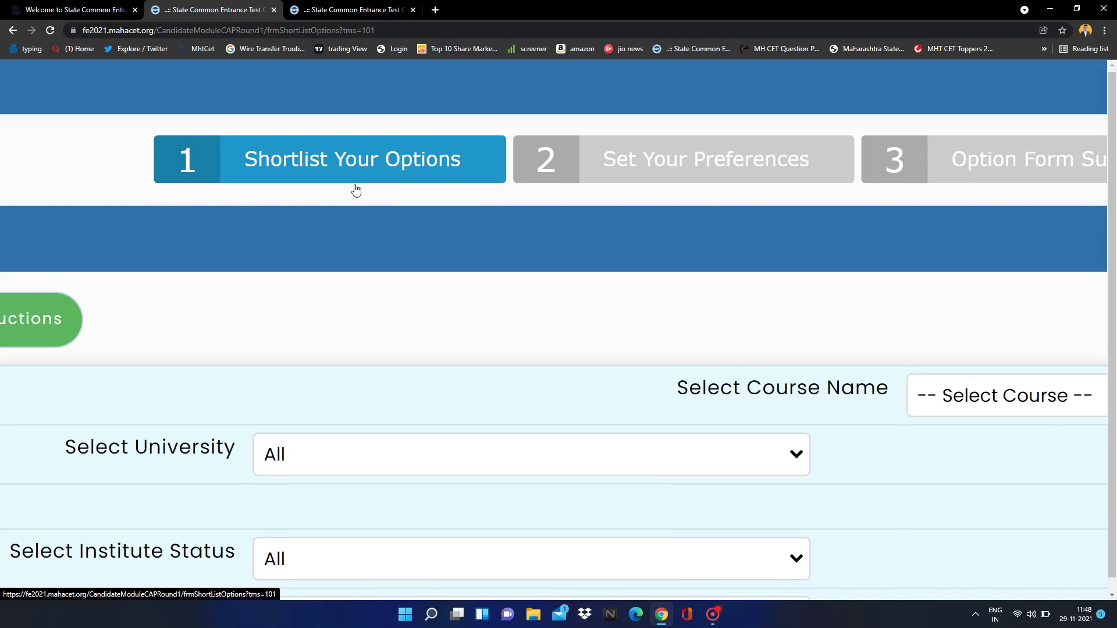
scroll(356, 190, down, 3)
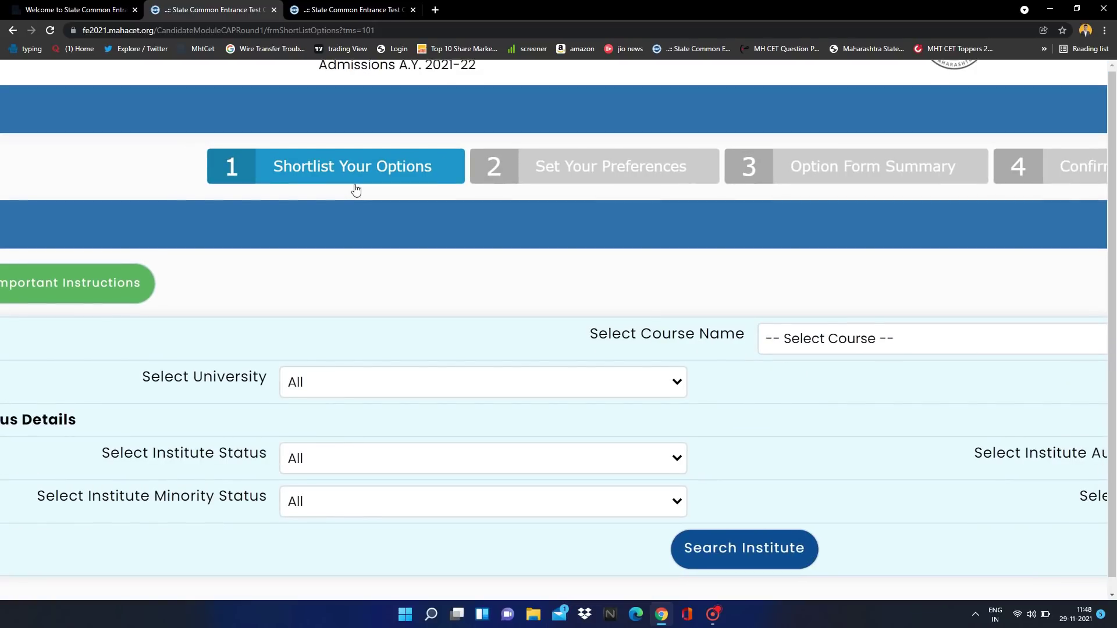
scroll(356, 190, down, 1)
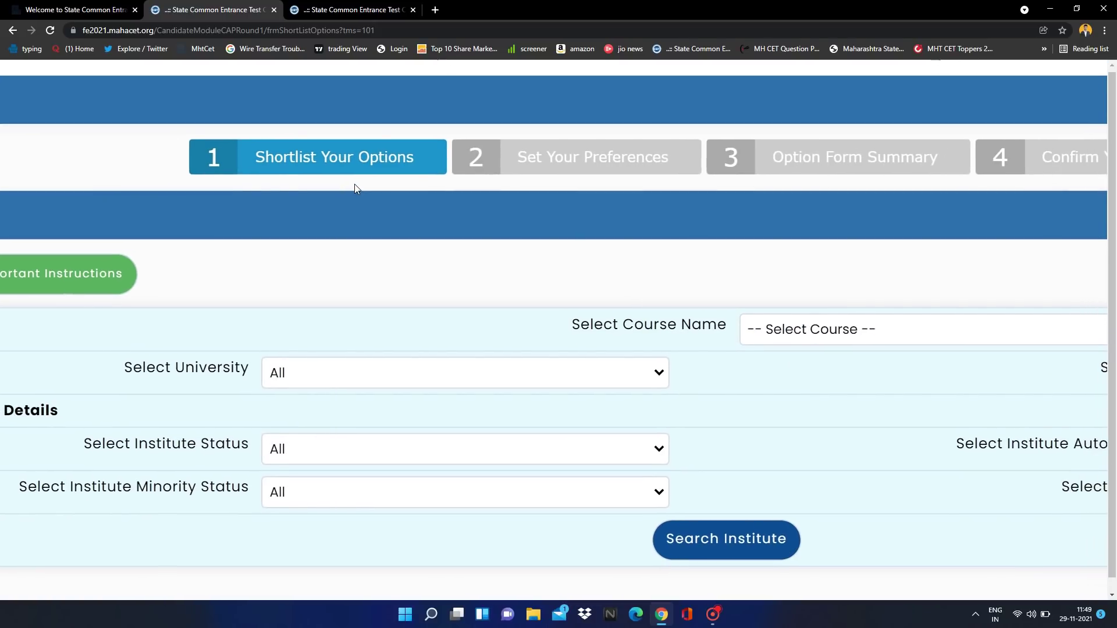
scroll(354, 183, down, 2)
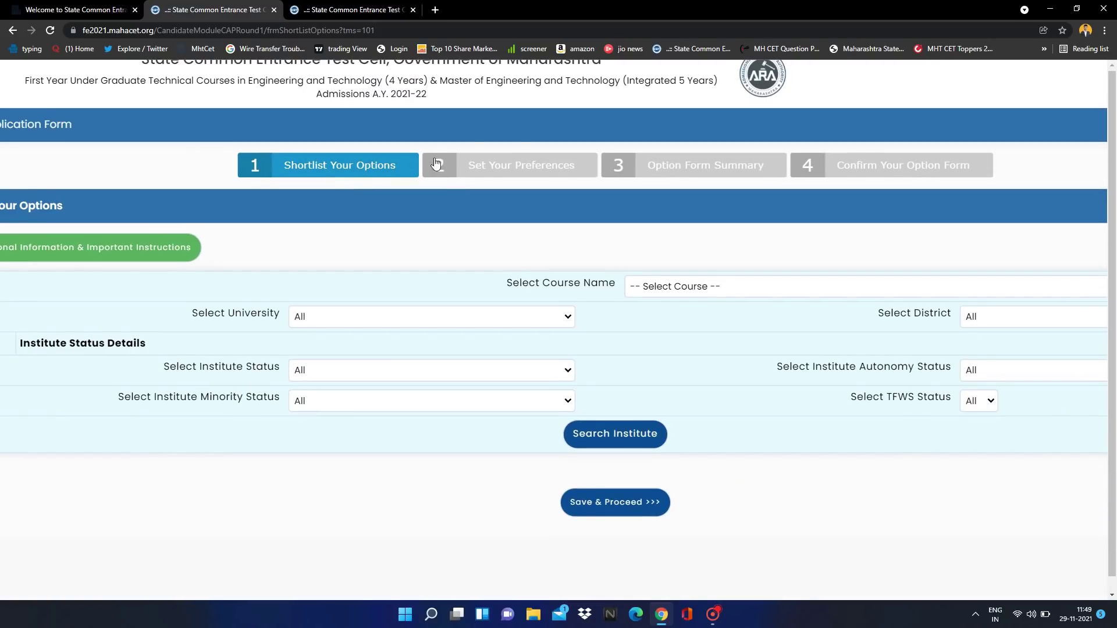
Step: Examine the remaining option form stages: Set Your Preferences, Option Form Summary and Confirm Your Option Form
scroll(523, 140, up, 5)
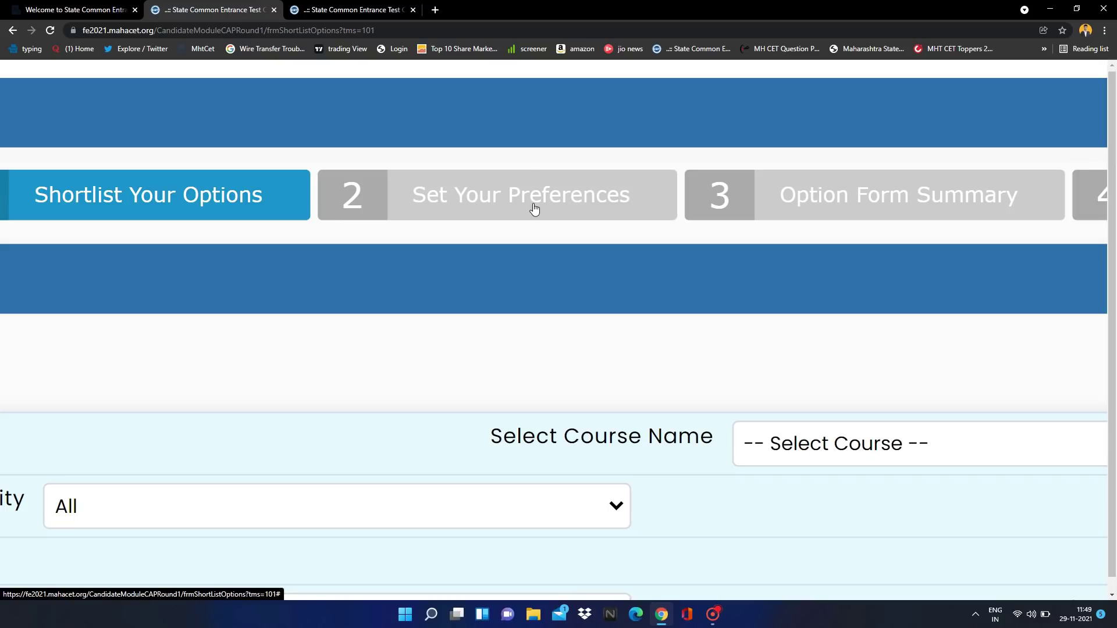
scroll(534, 209, right, 4)
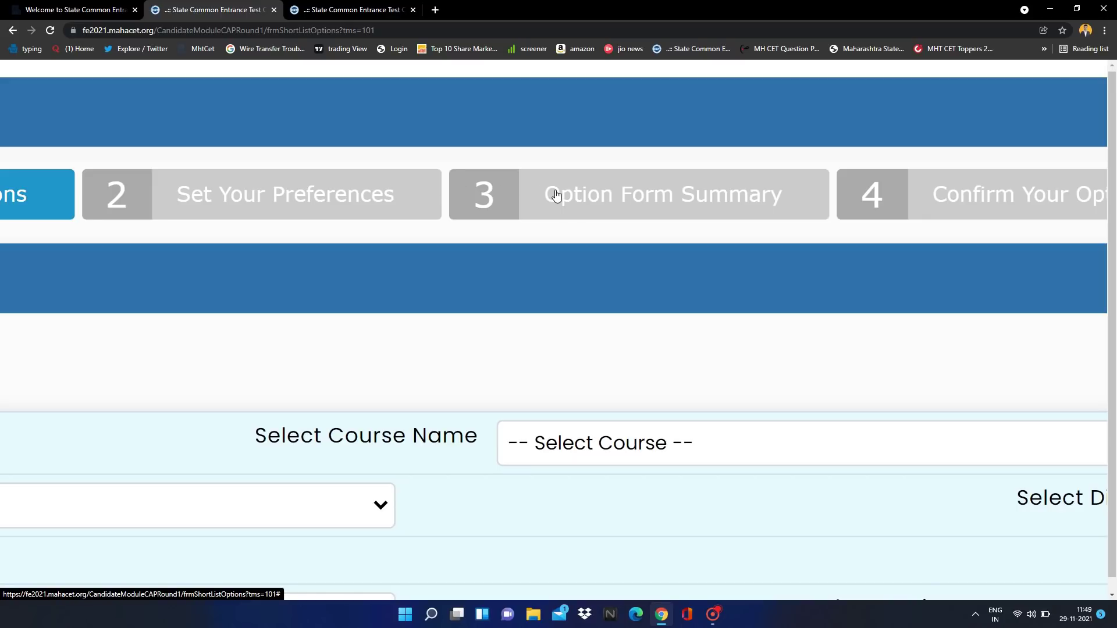
scroll(557, 194, right, 1)
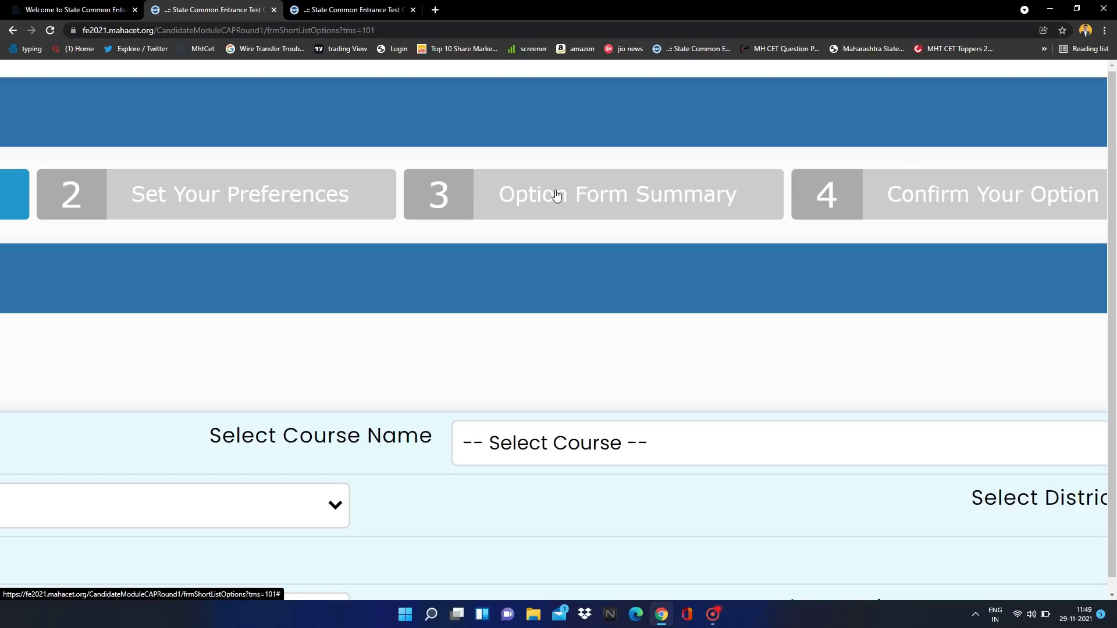
scroll(606, 192, right, 1)
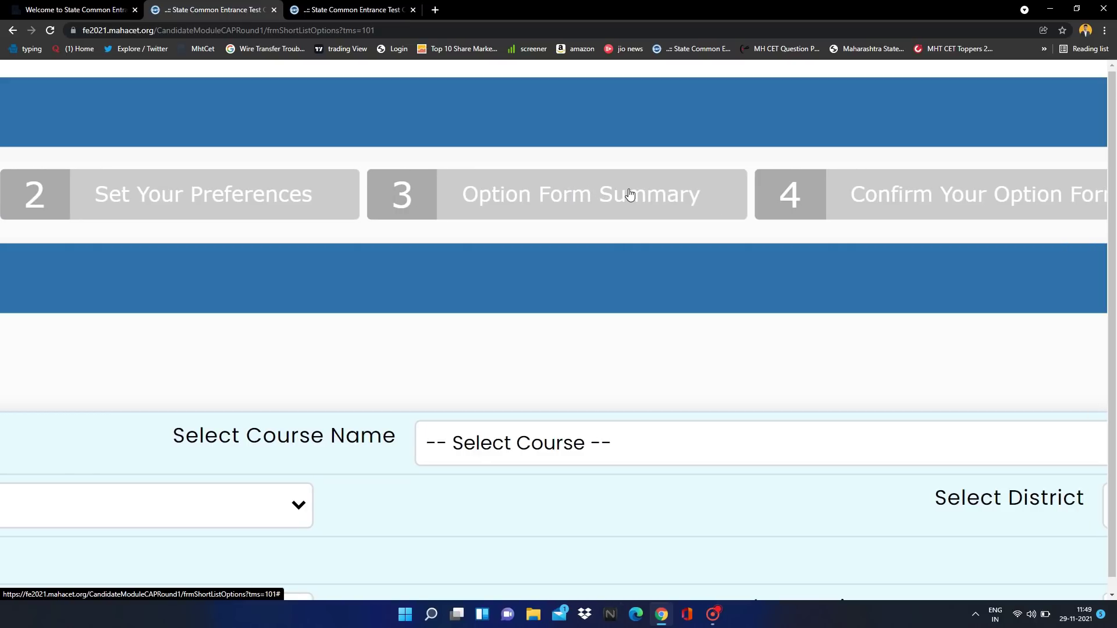
scroll(629, 194, left, 3)
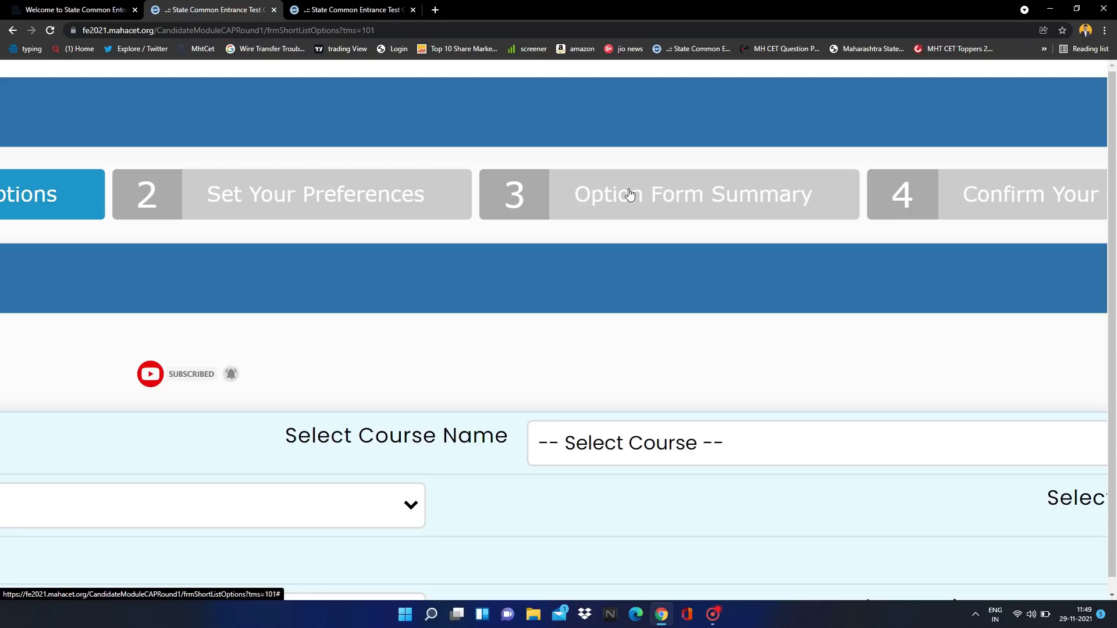
scroll(629, 193, right, 1)
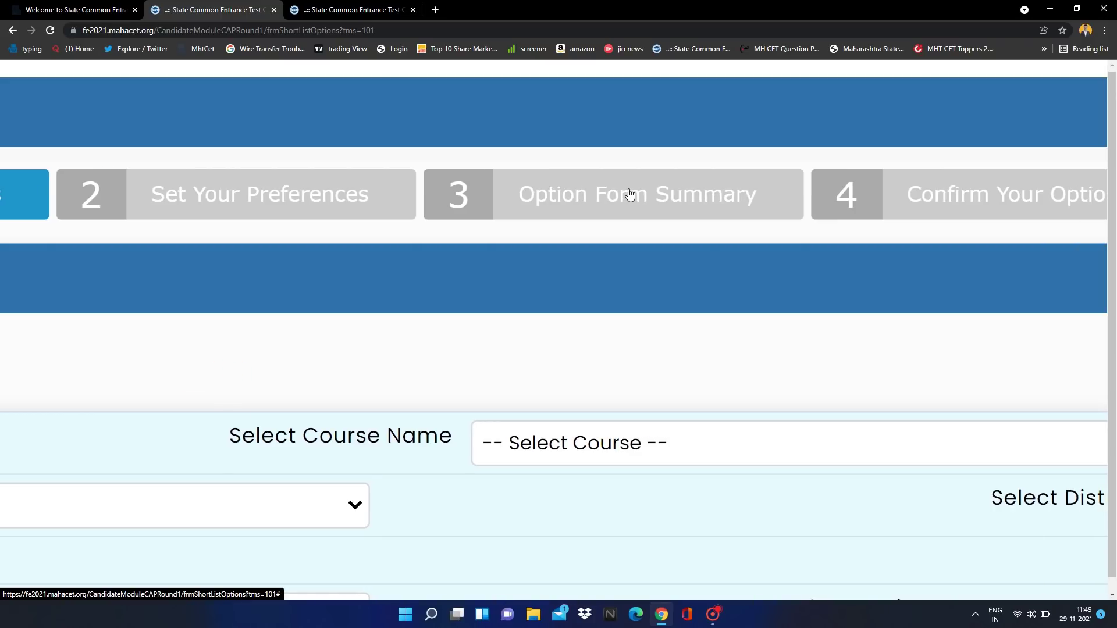
scroll(630, 194, right, 2)
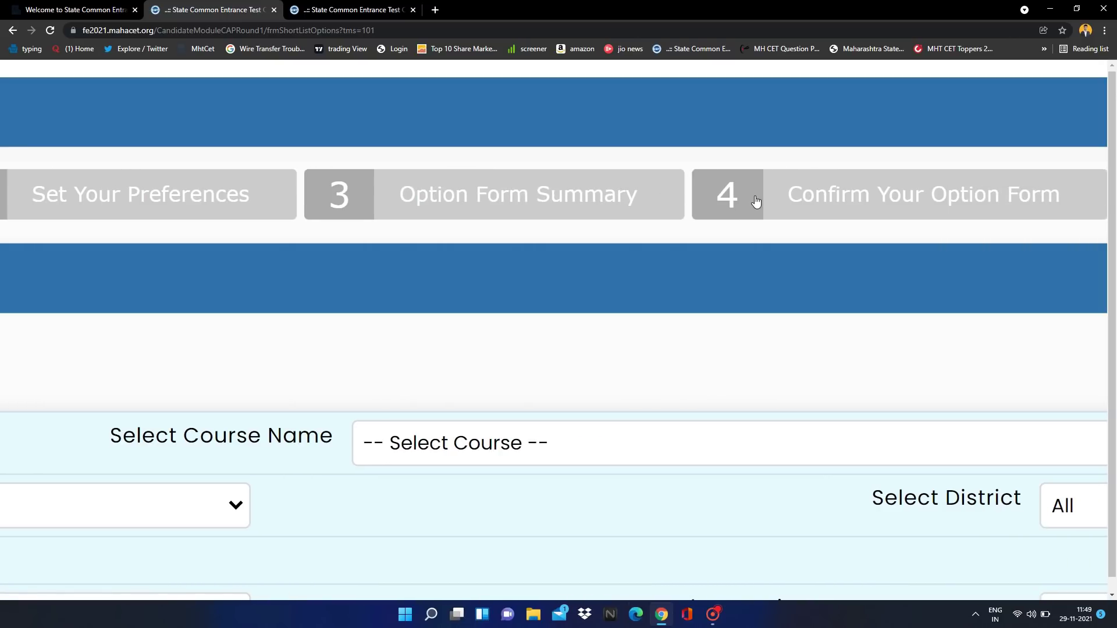
scroll(756, 201, right, 1)
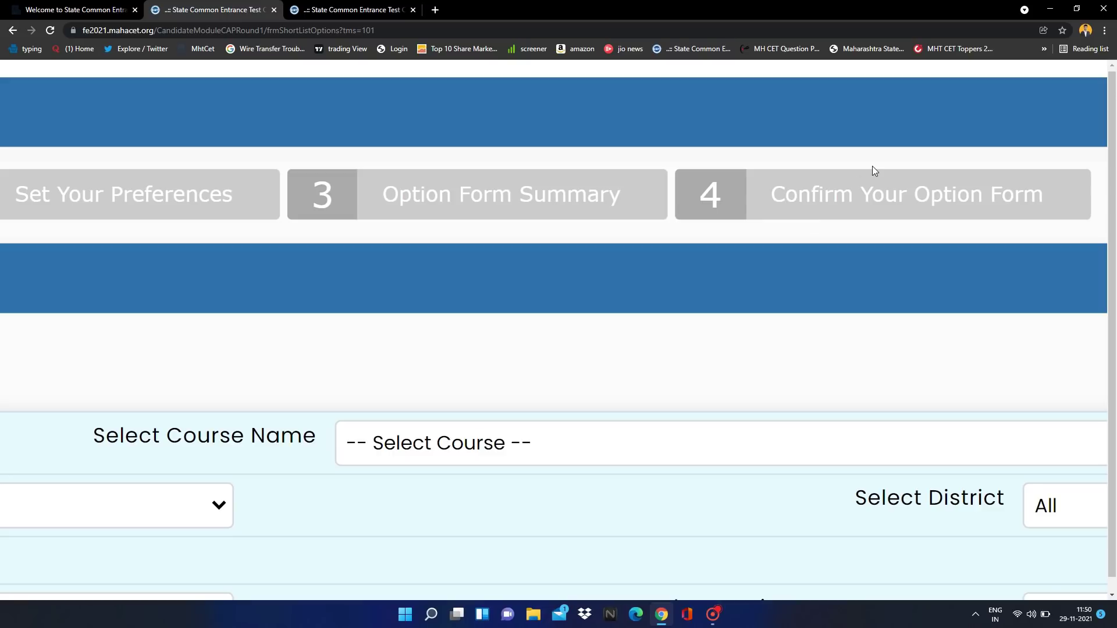
key(ctrl+0)
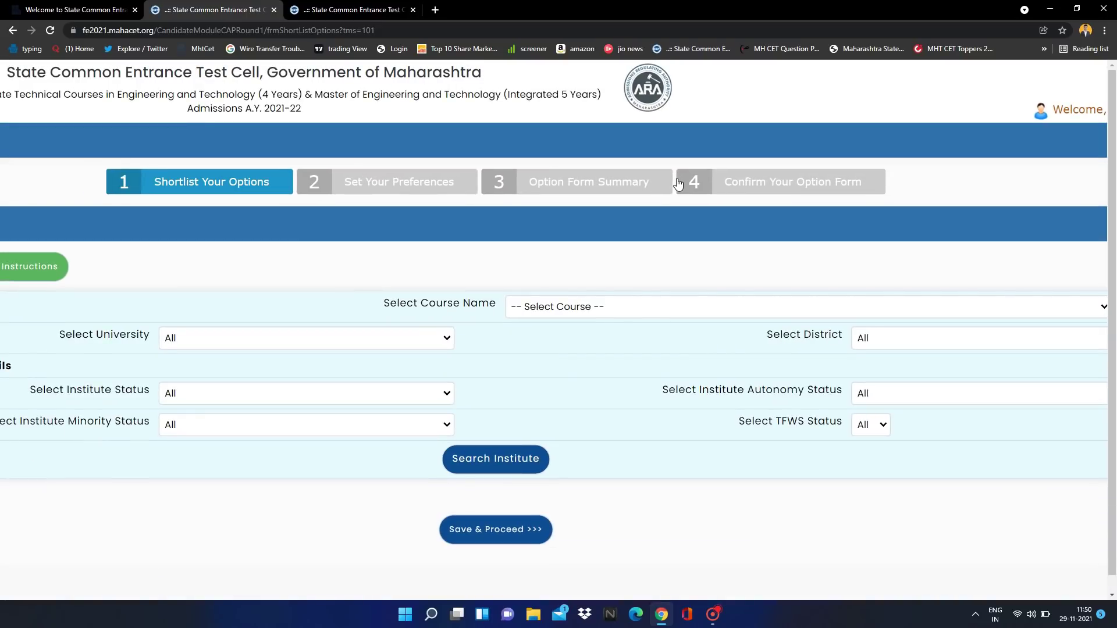
key(ctrl+minus)
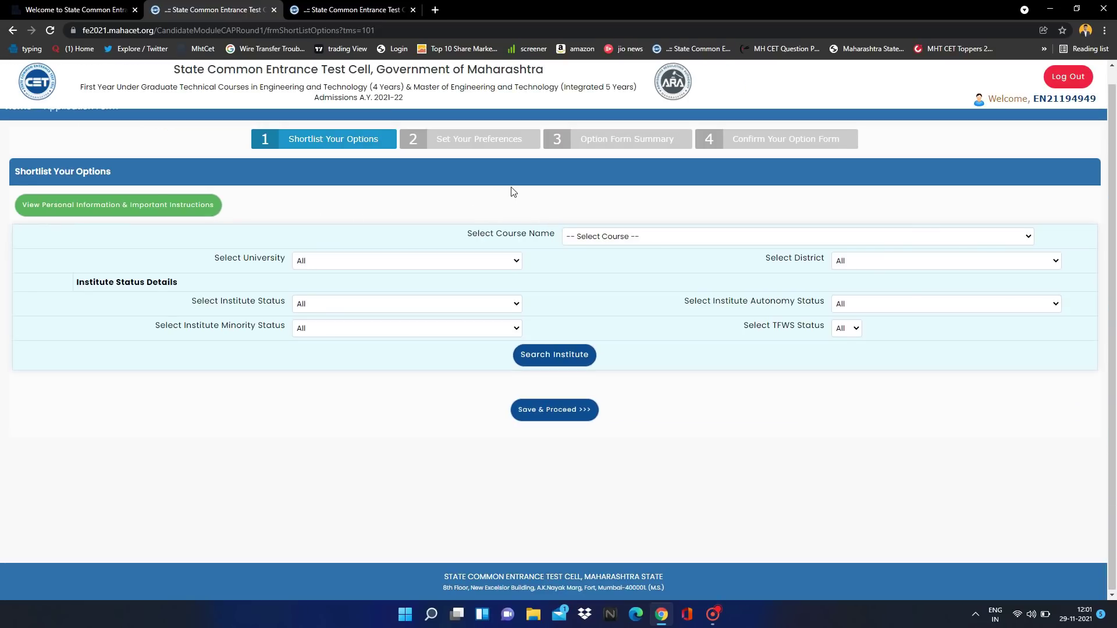
Step: Choose Computer Science and Engineering as the course name for shortlisting options
scroll(482, 196, up, 3)
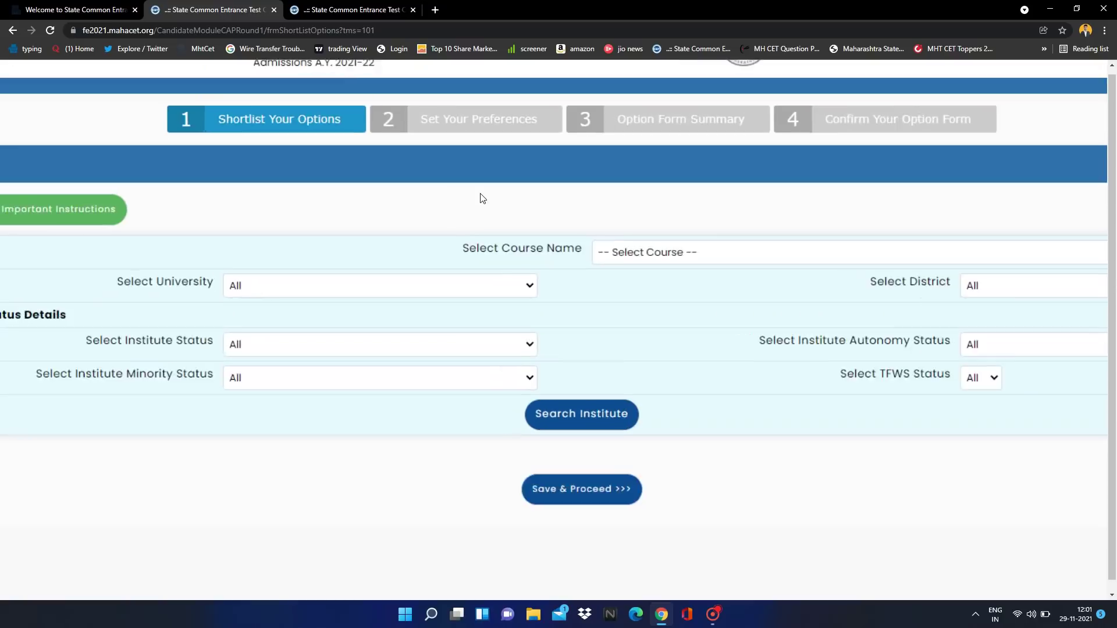
scroll(482, 198, right, 5)
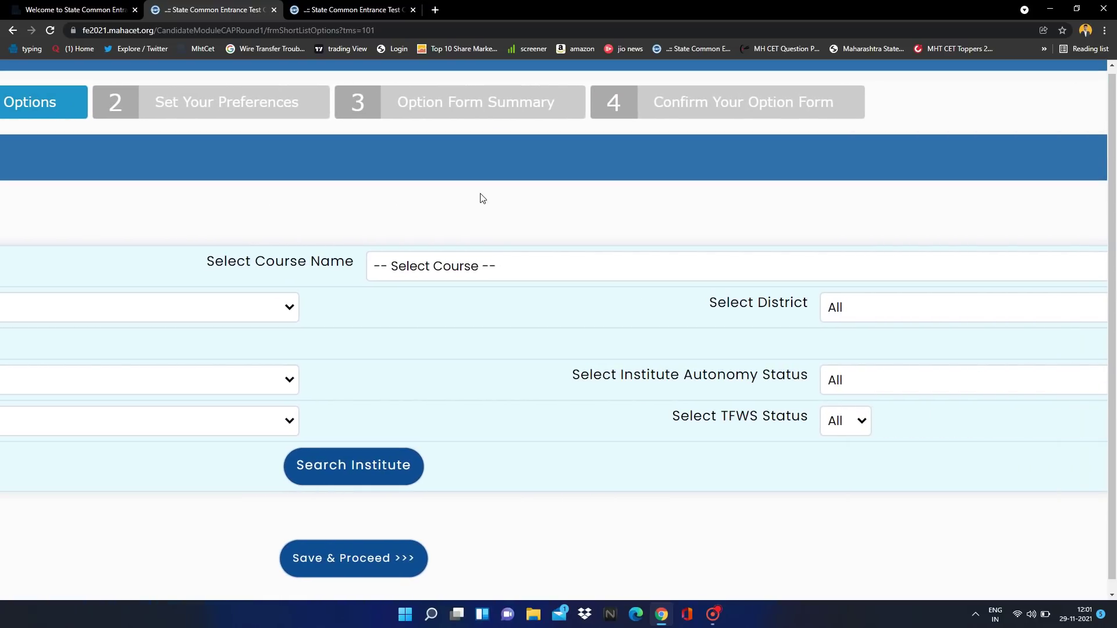
scroll(481, 198, right, 3)
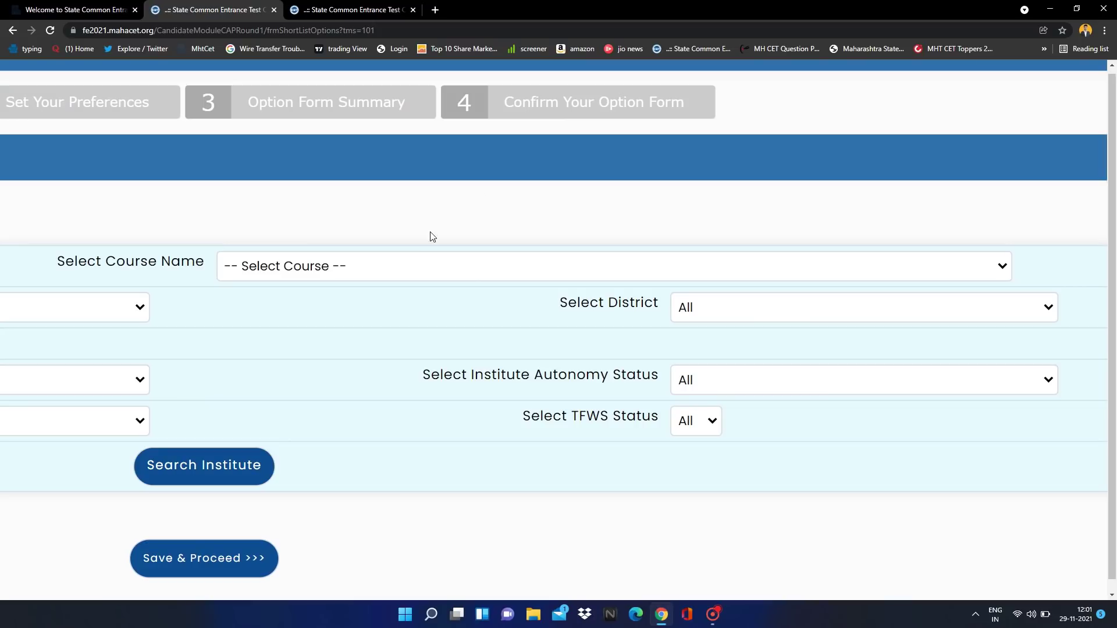
click(408, 269)
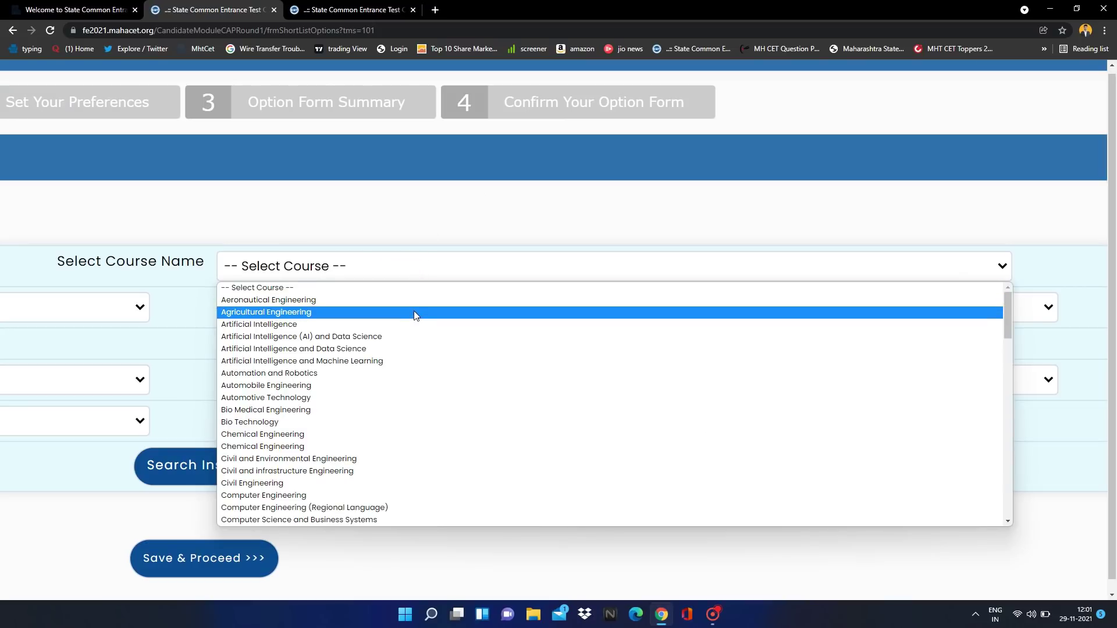
scroll(416, 315, down, 3)
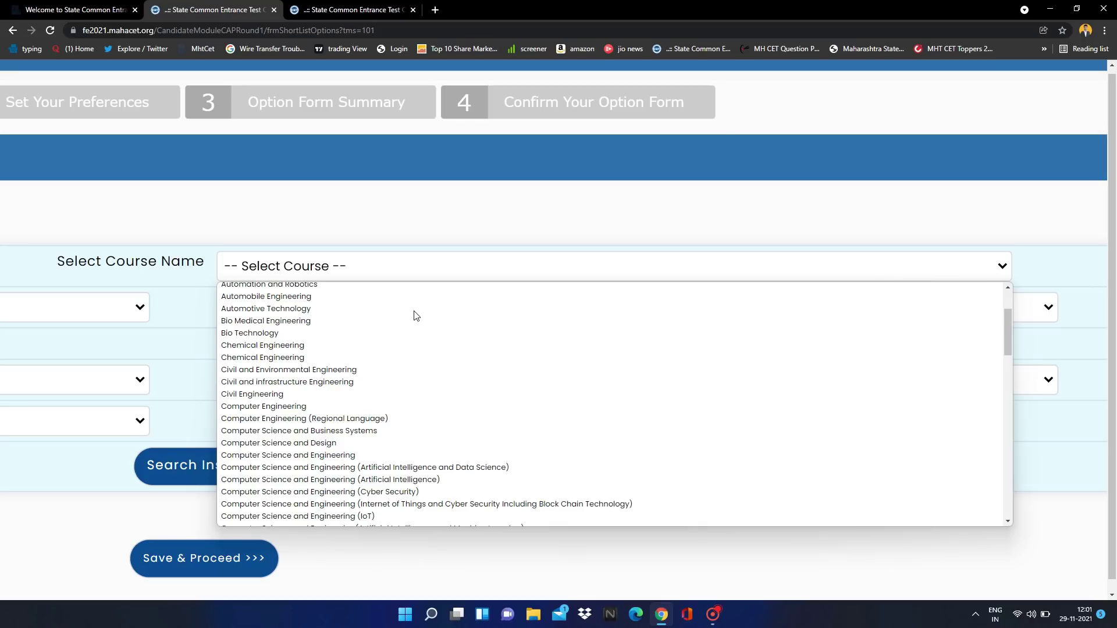
scroll(416, 315, down, 1)
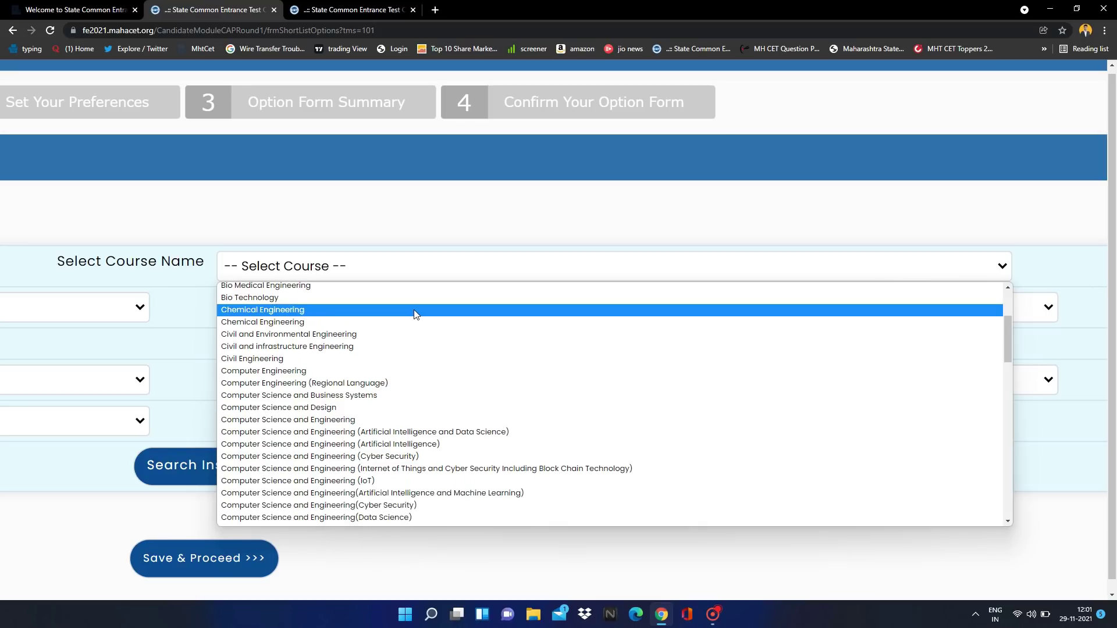
scroll(416, 315, down, 1)
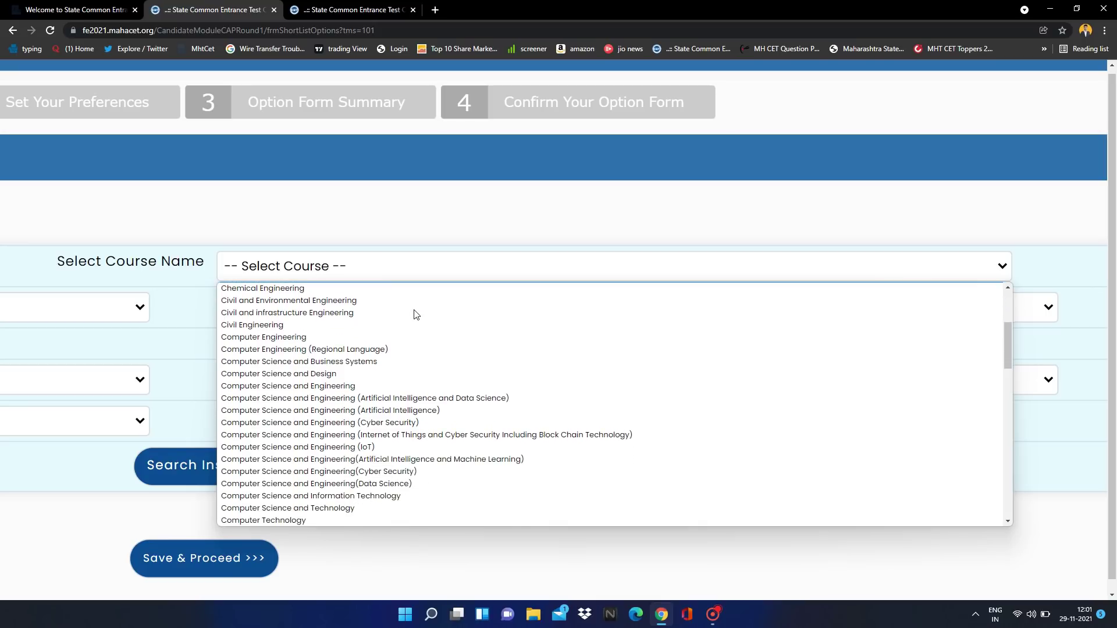
scroll(416, 314, down, 1)
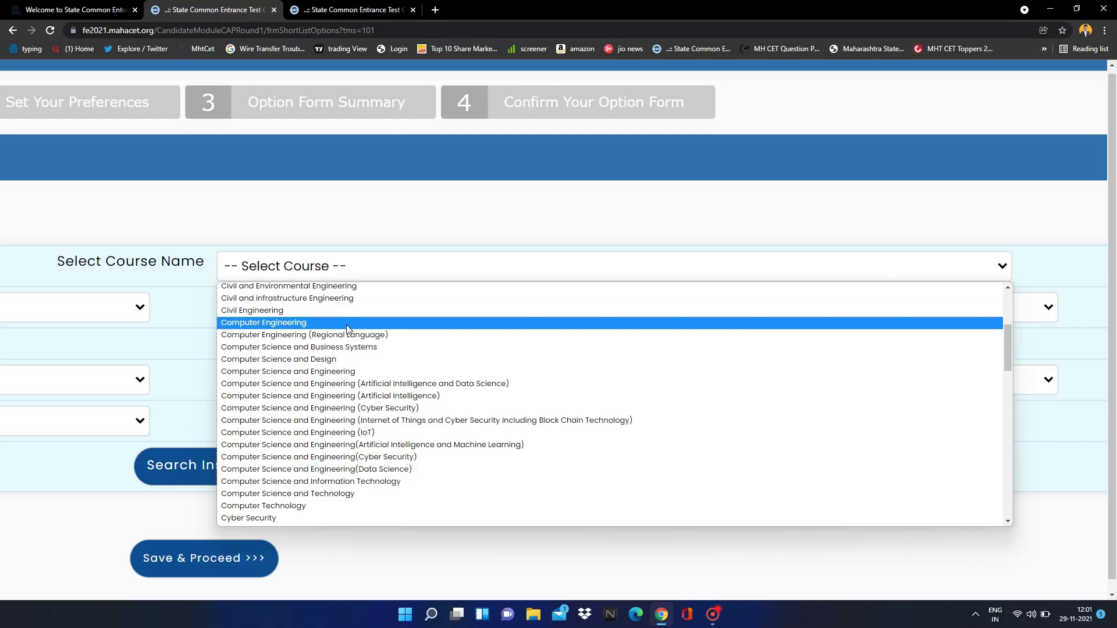
scroll(347, 329, down, 1)
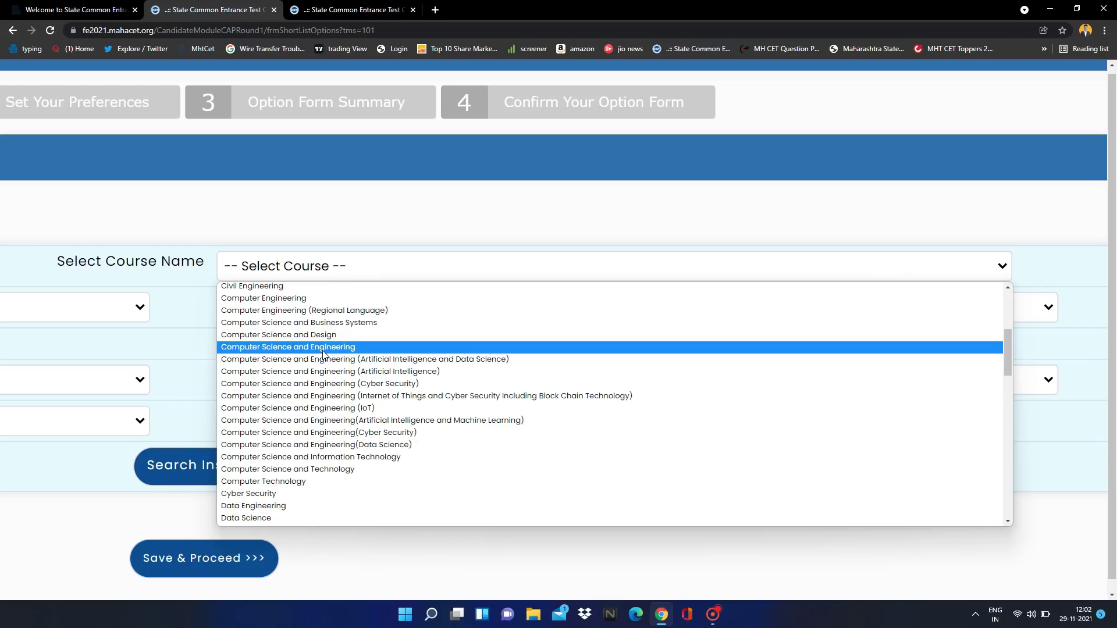
click(322, 350)
key(ctrl+minus)
key(ctrl+minus)
key(ctrl+minus)
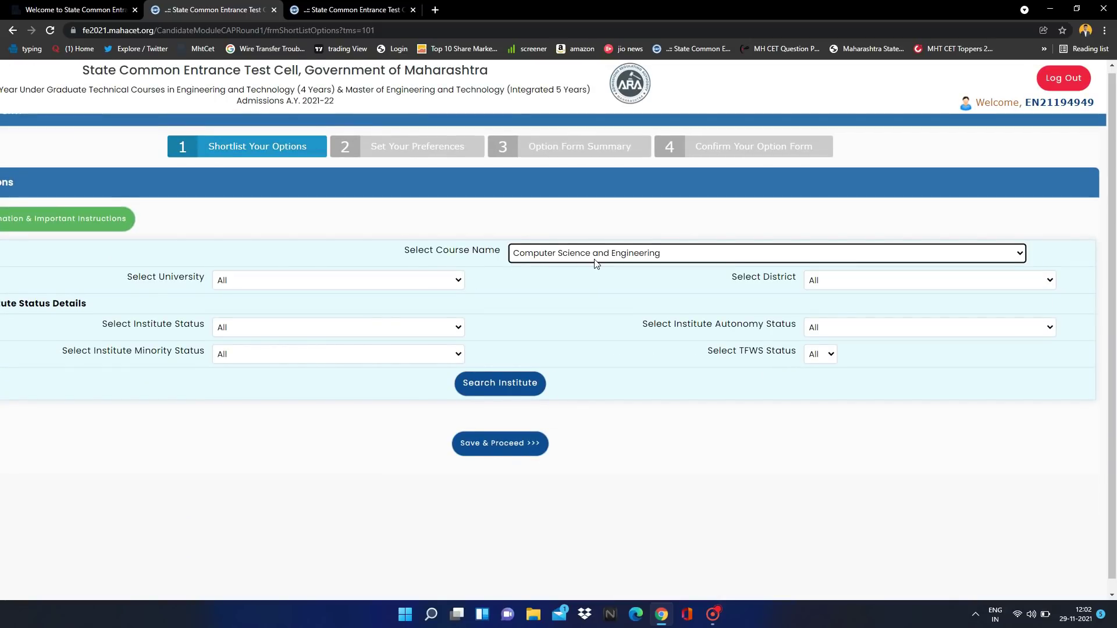
Step: Set the university filter to Savitribai Phule Pune University and the district to Pune
scroll(597, 263, down, 1)
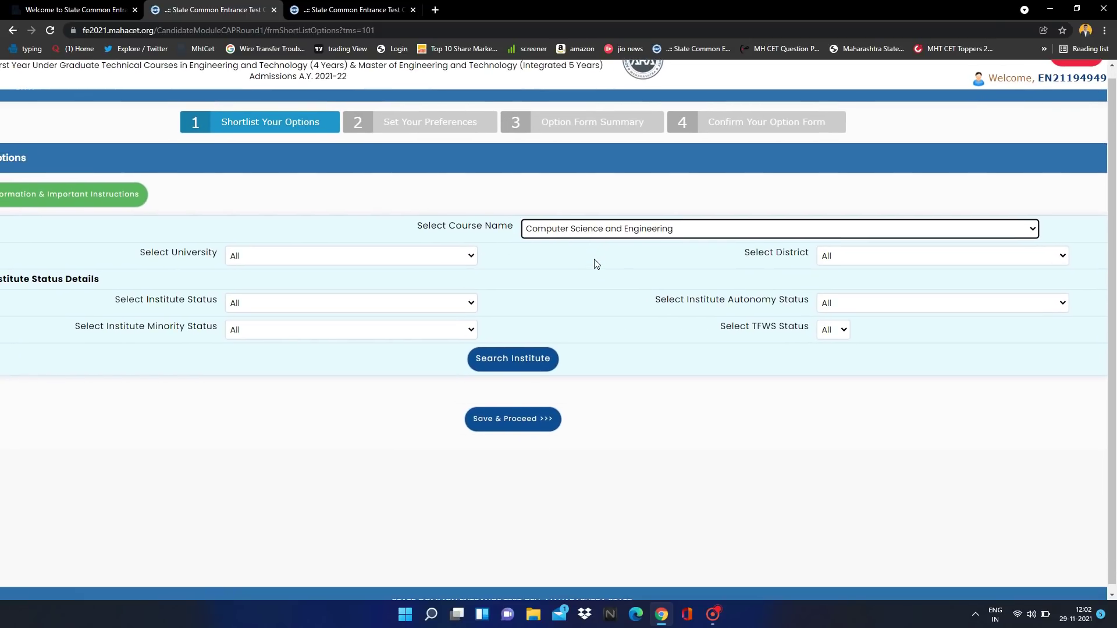
click(463, 258)
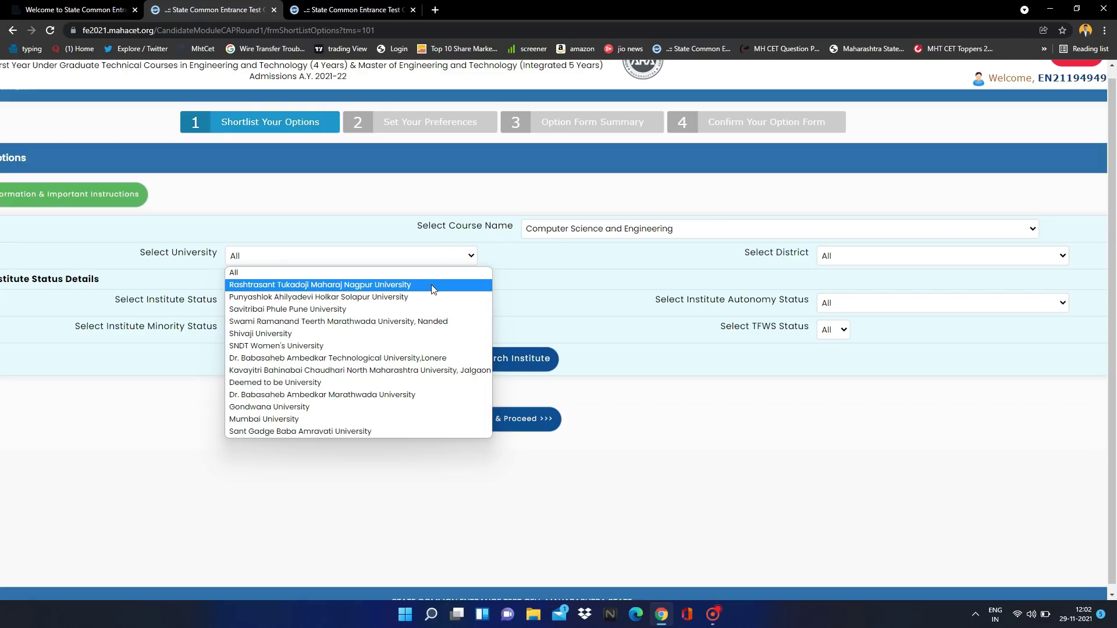
click(333, 310)
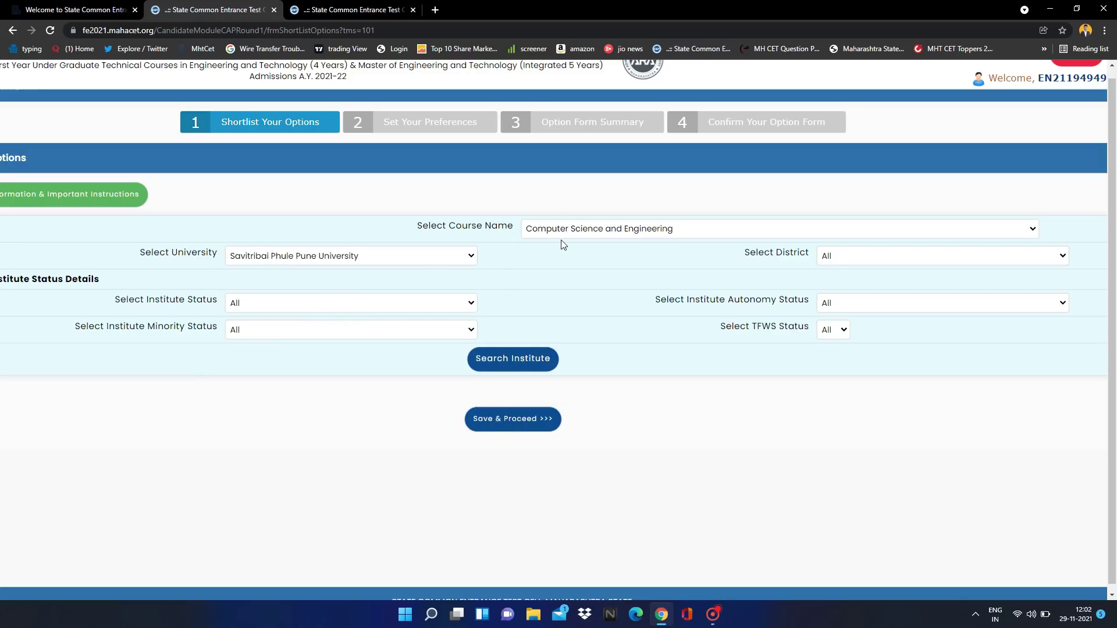
scroll(588, 245, down, 1)
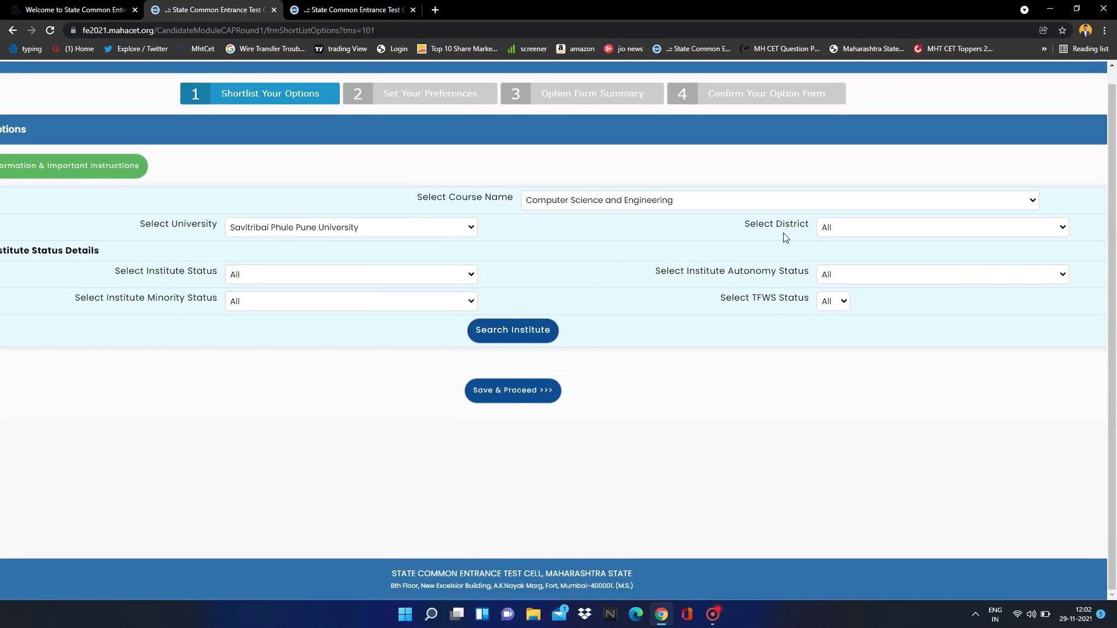
click(857, 229)
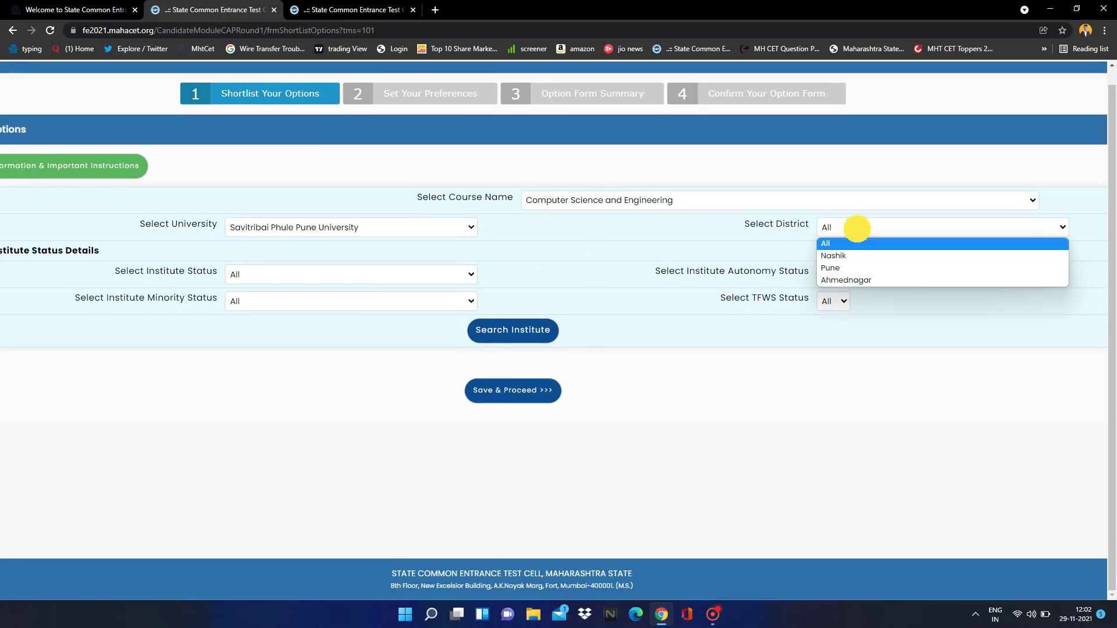
click(850, 268)
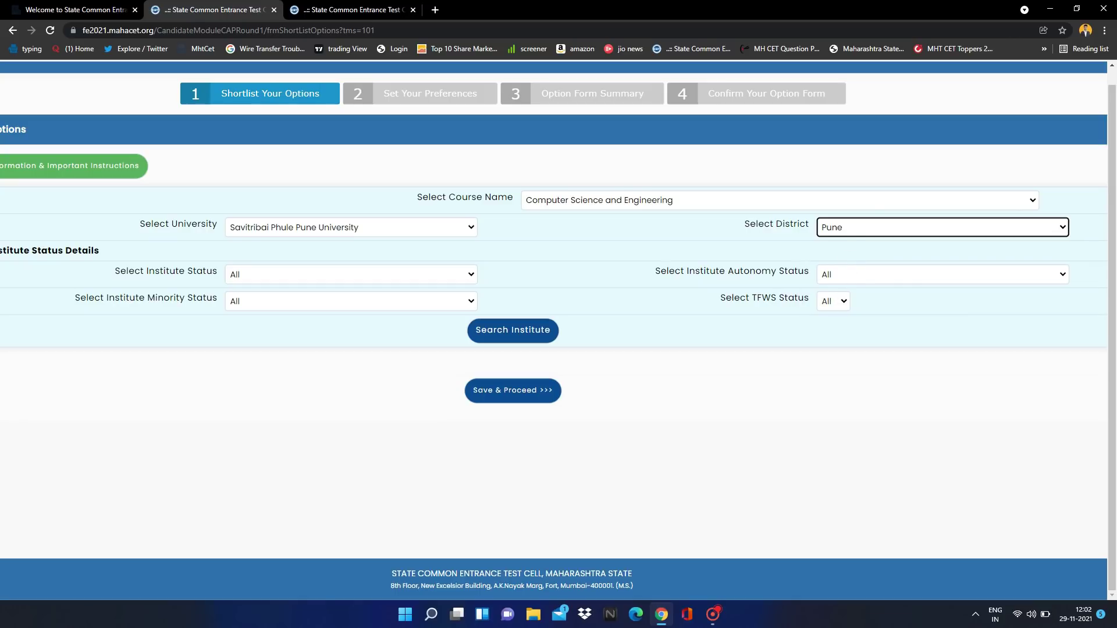
Step: Review the institute status, autonomy status and minority status choices, keeping all three filters at All
scroll(654, 274, left, 1)
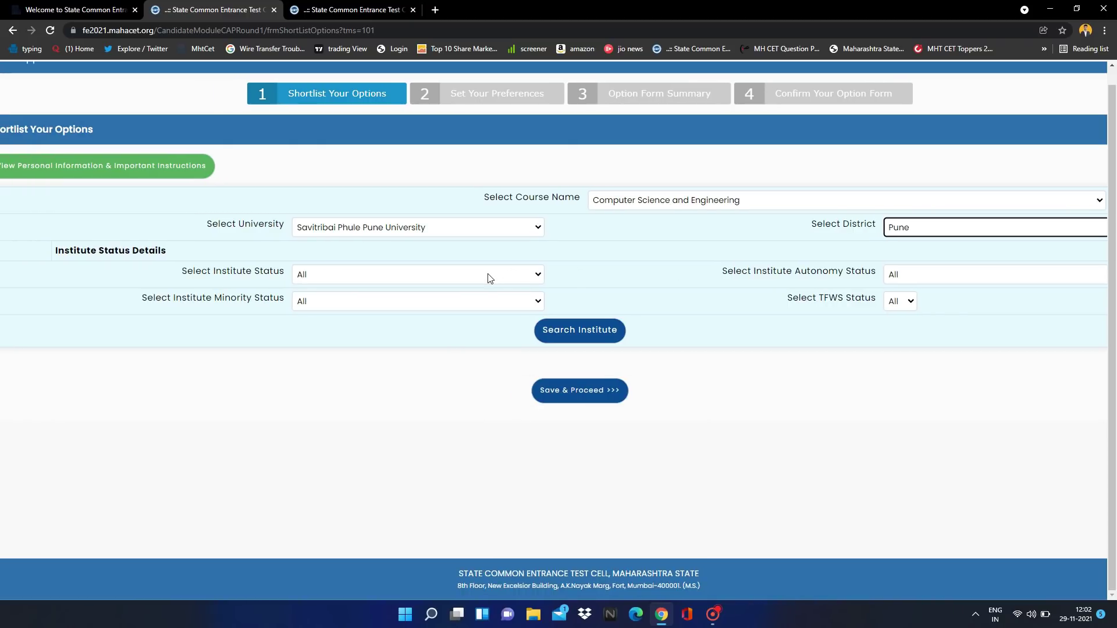
click(471, 274)
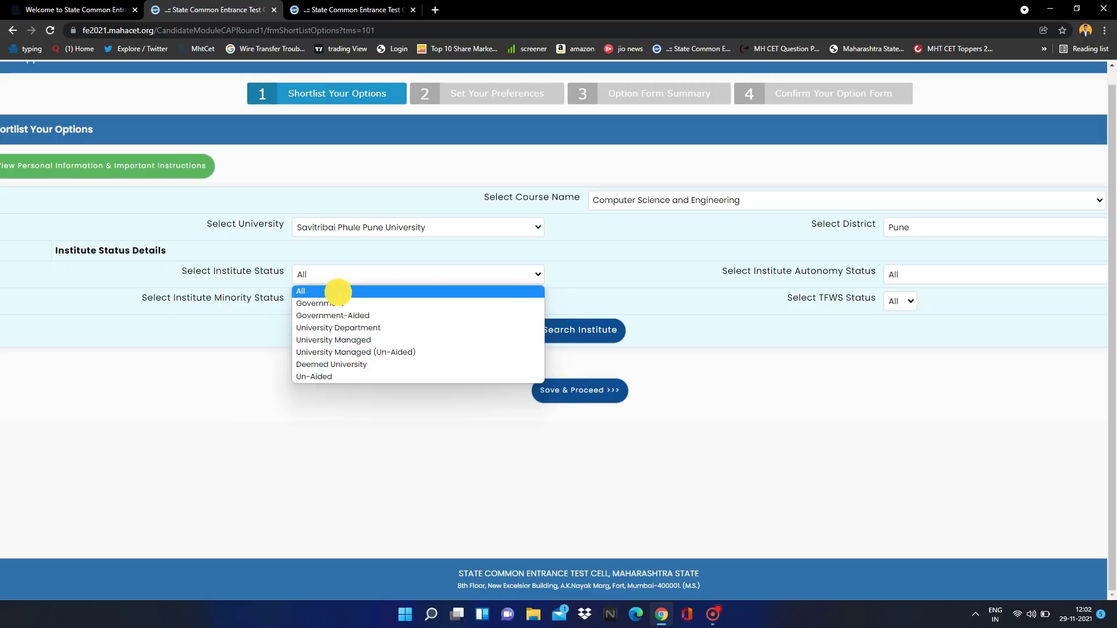
click(300, 291)
key(ctrl+minus)
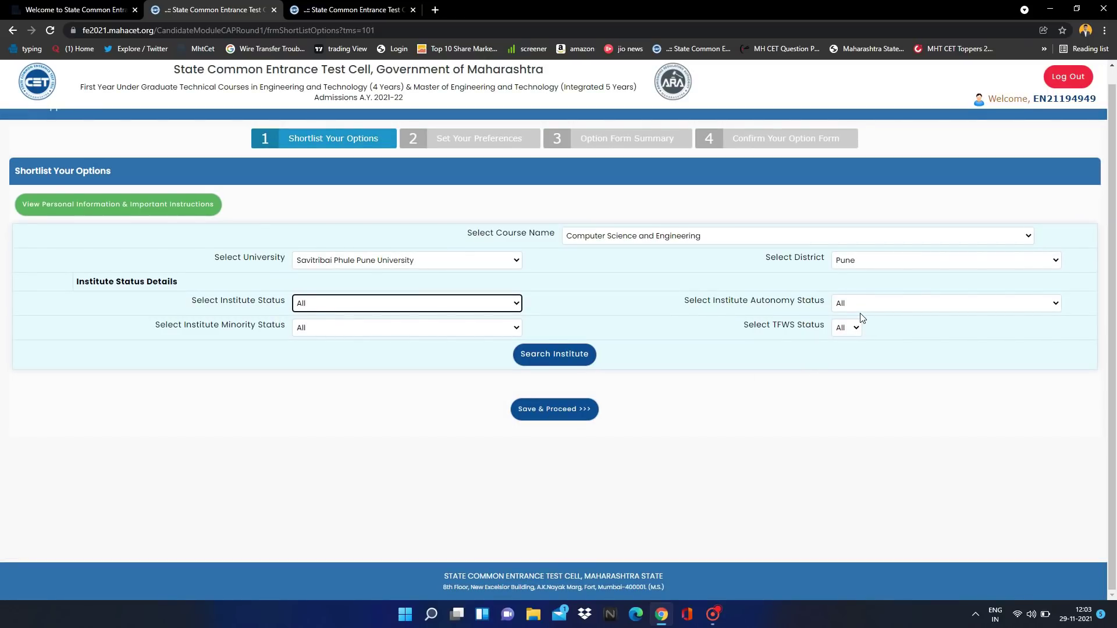
click(898, 305)
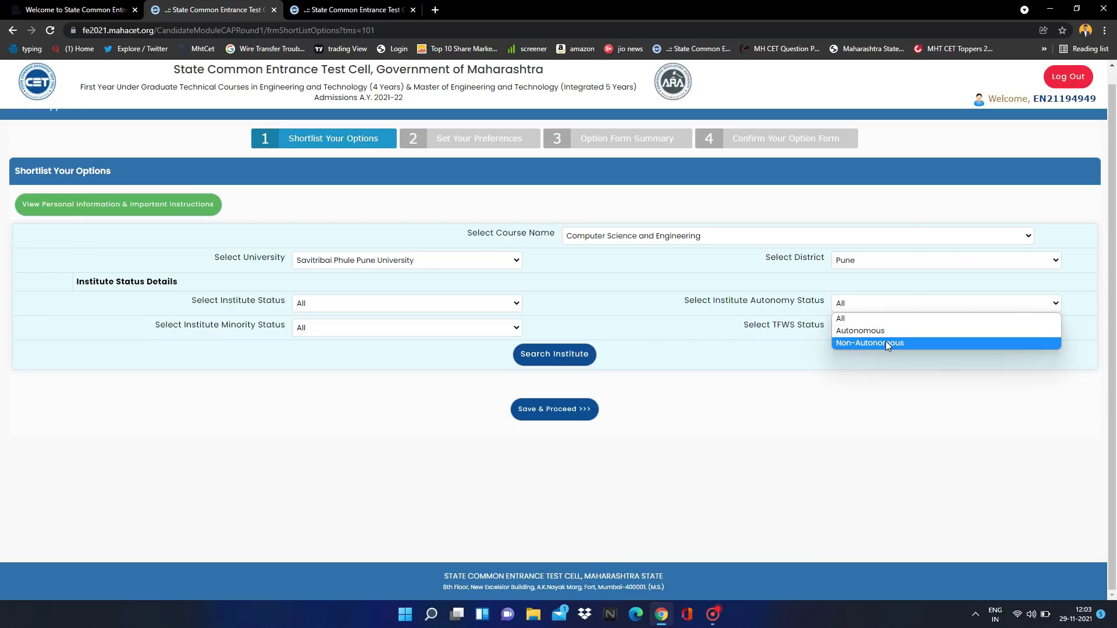
click(870, 319)
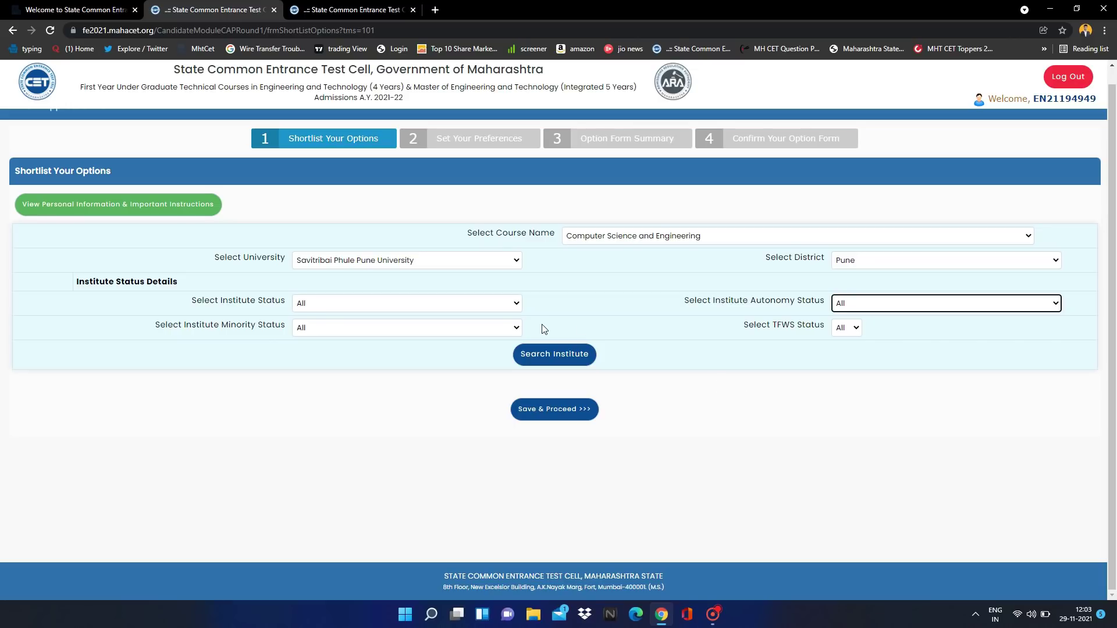
click(496, 329)
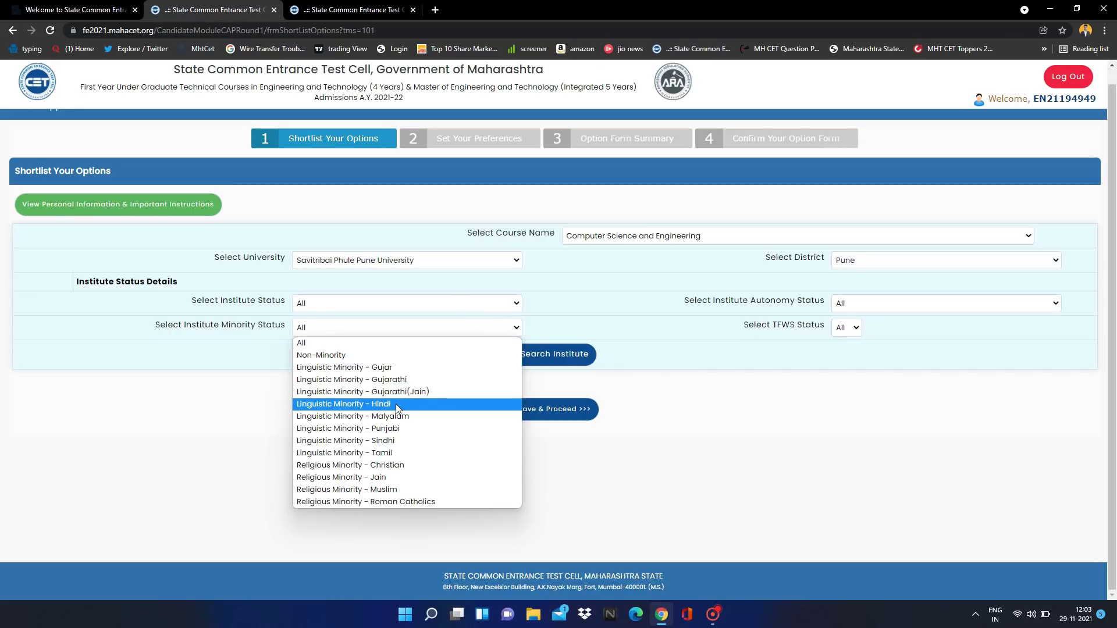
click(230, 403)
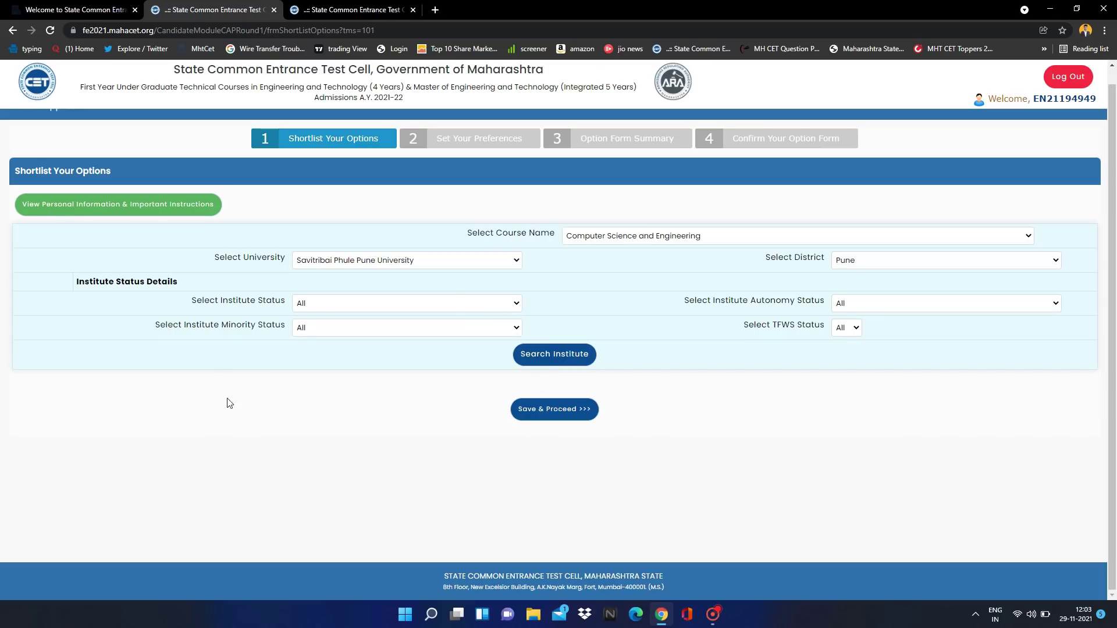
Step: Set the TFWS status to Yes and read the note on TFWS choice codes
click(853, 335)
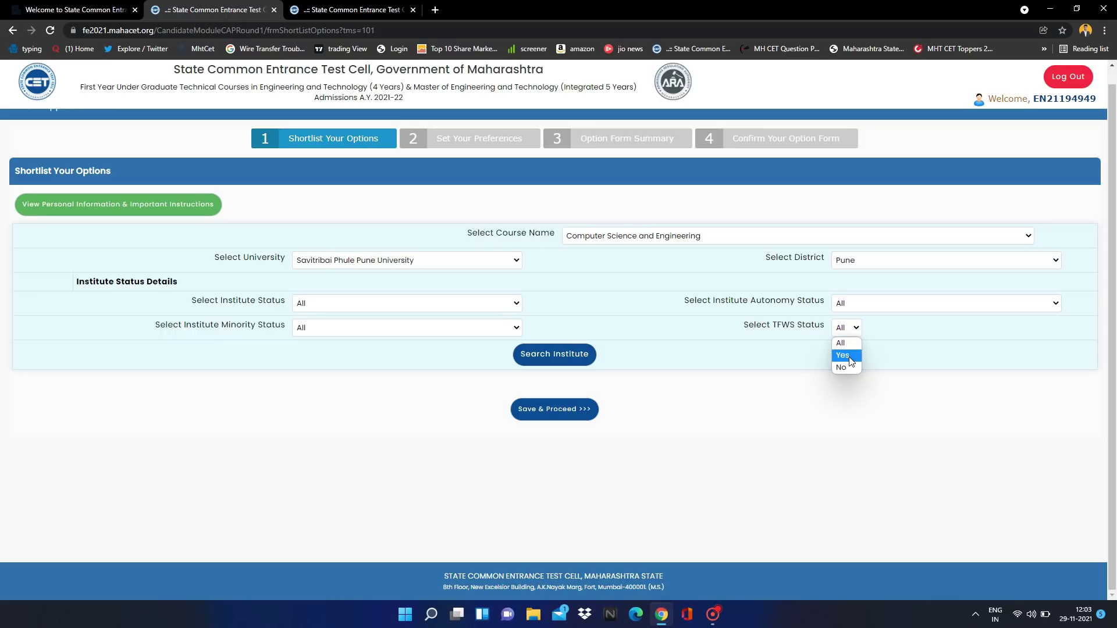
click(849, 356)
scroll(679, 400, up, 5)
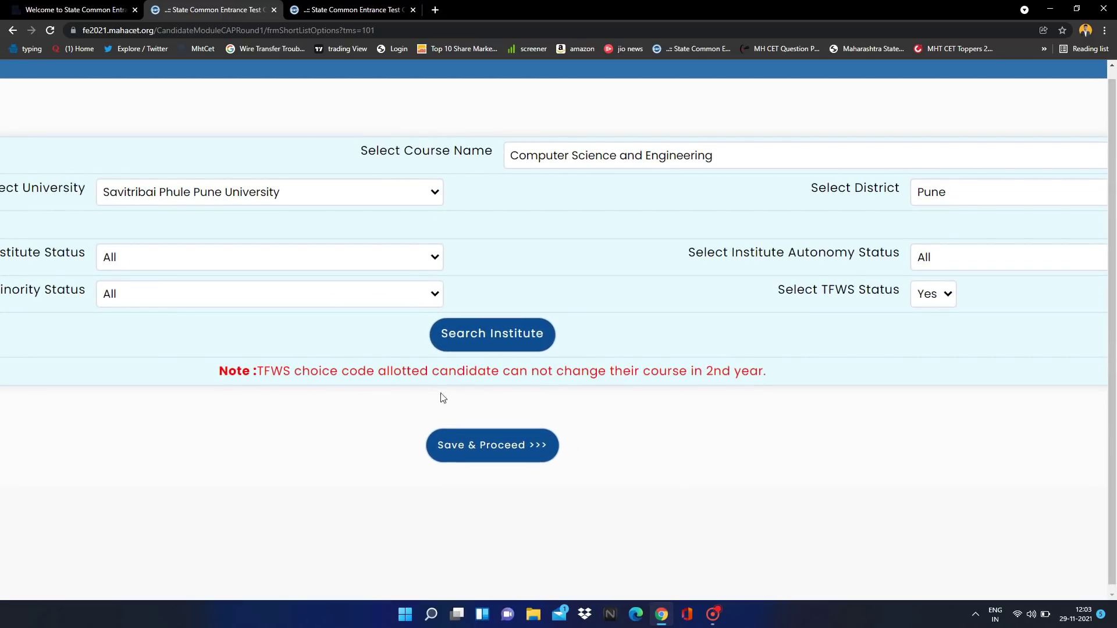
scroll(344, 394, up, 3)
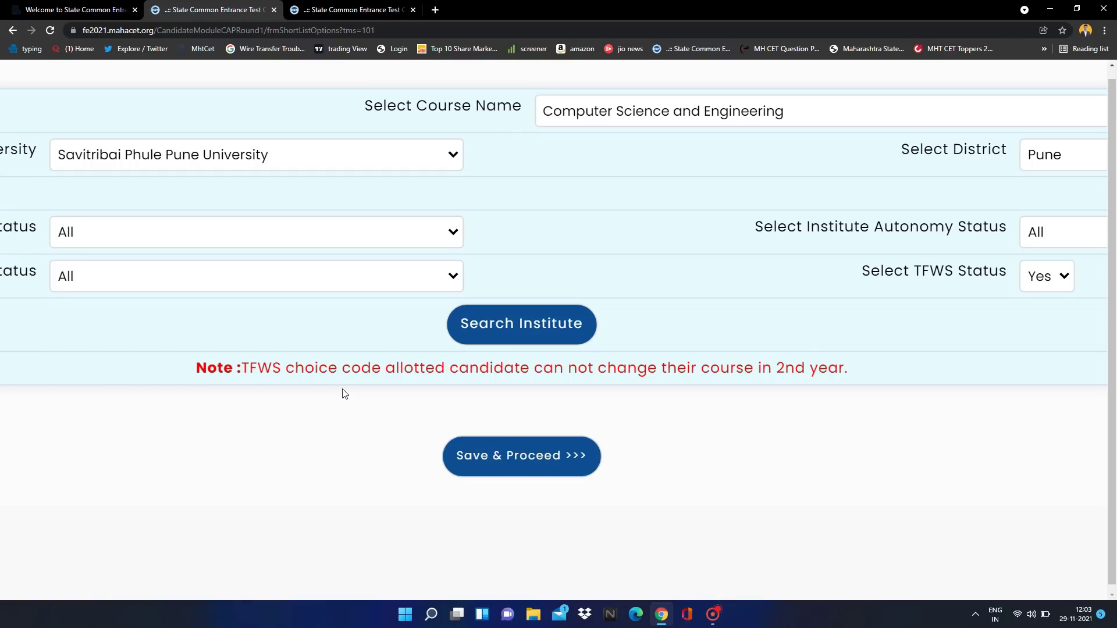
scroll(345, 394, down, 3)
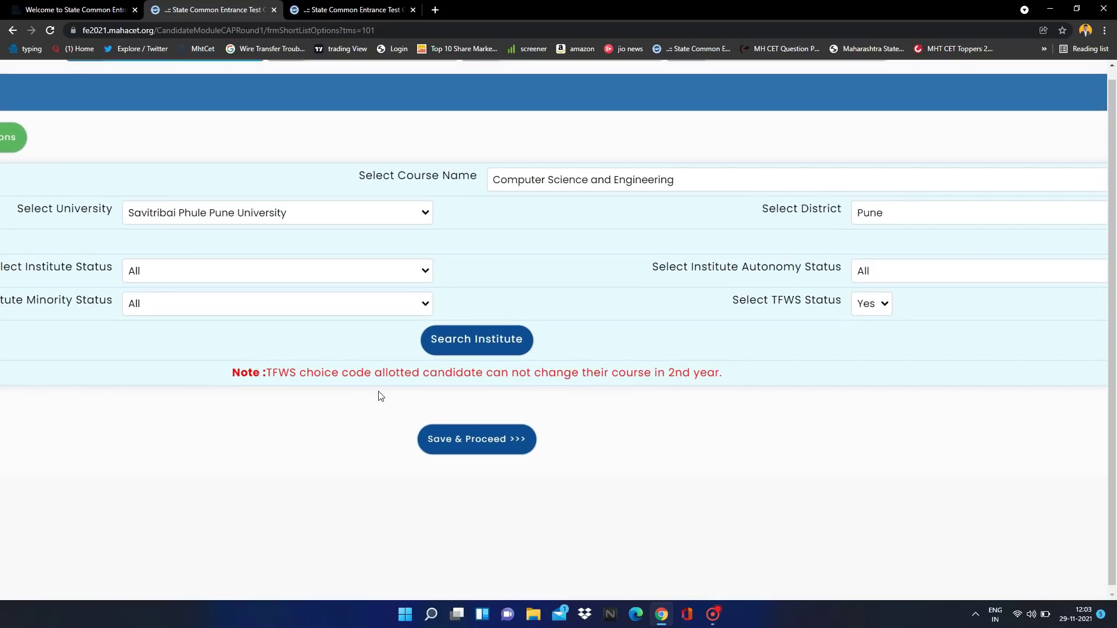
scroll(381, 396, down, 2)
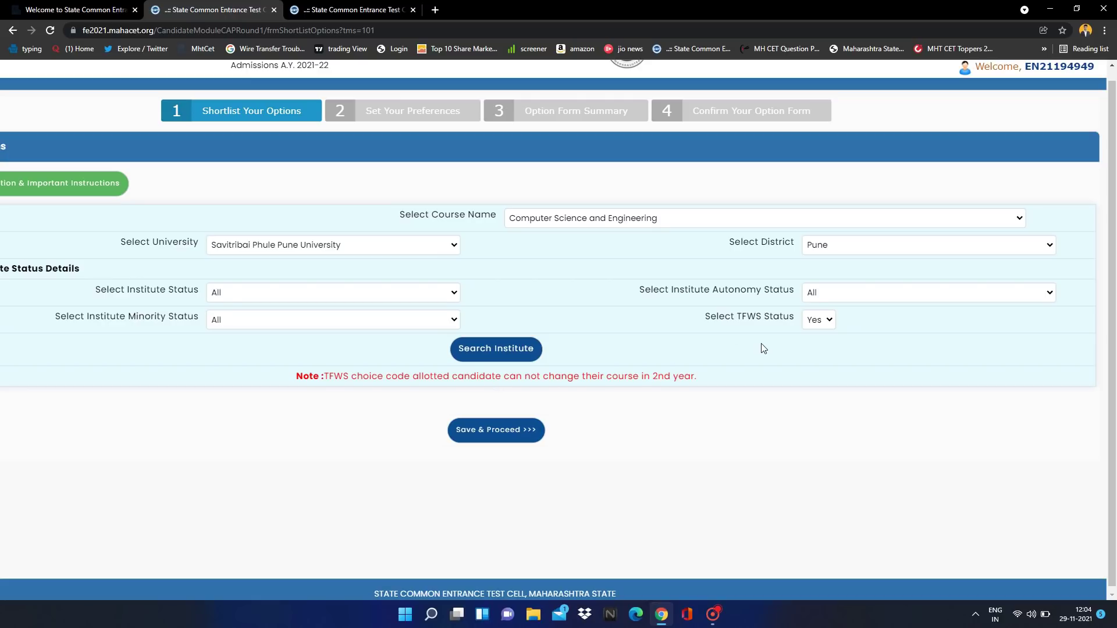
Step: Set the TFWS status back to All and search for institutes matching the chosen filters
right_click(831, 321)
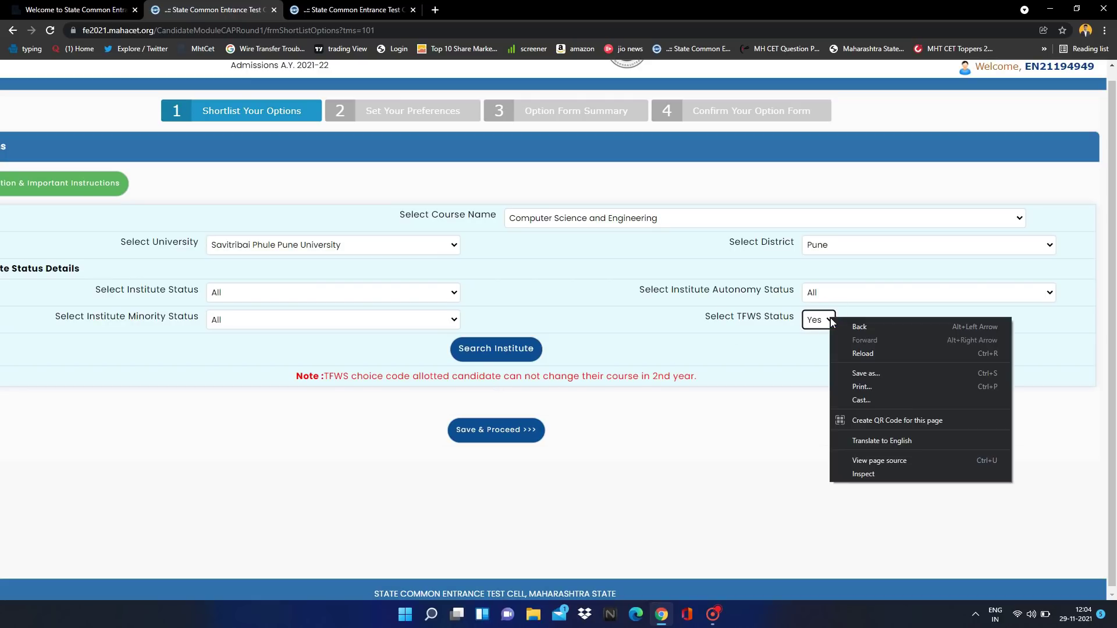
click(823, 322)
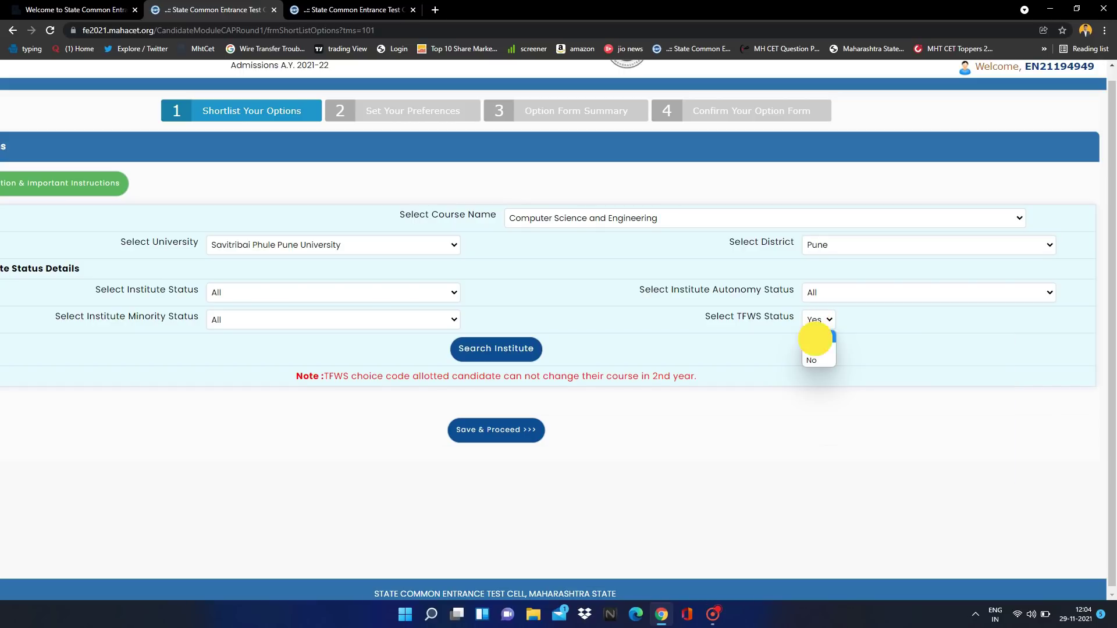
click(815, 335)
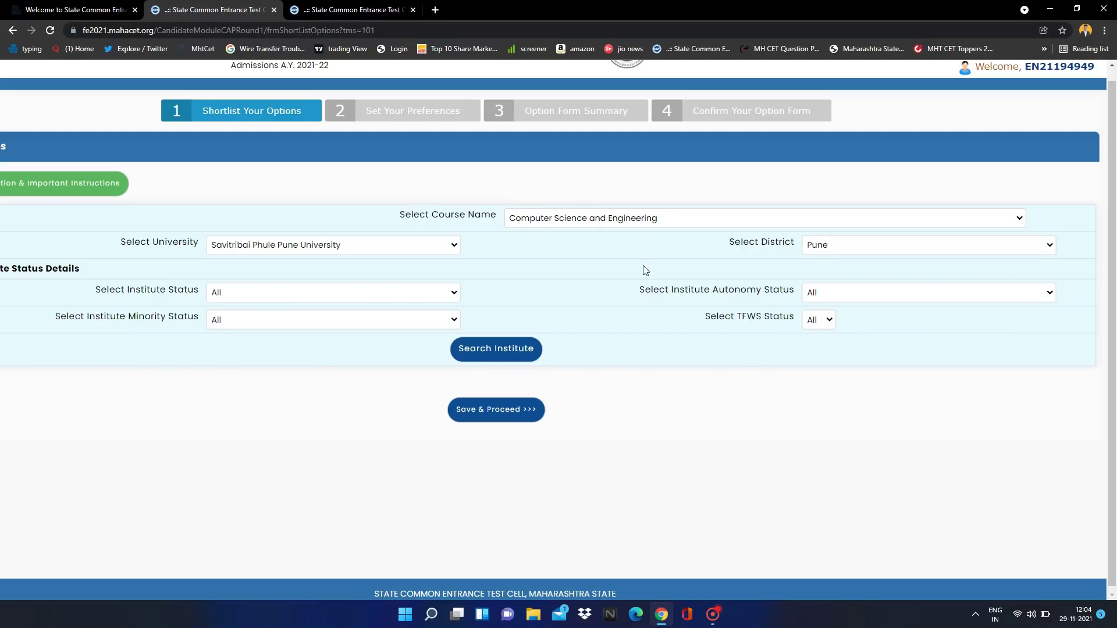
click(501, 356)
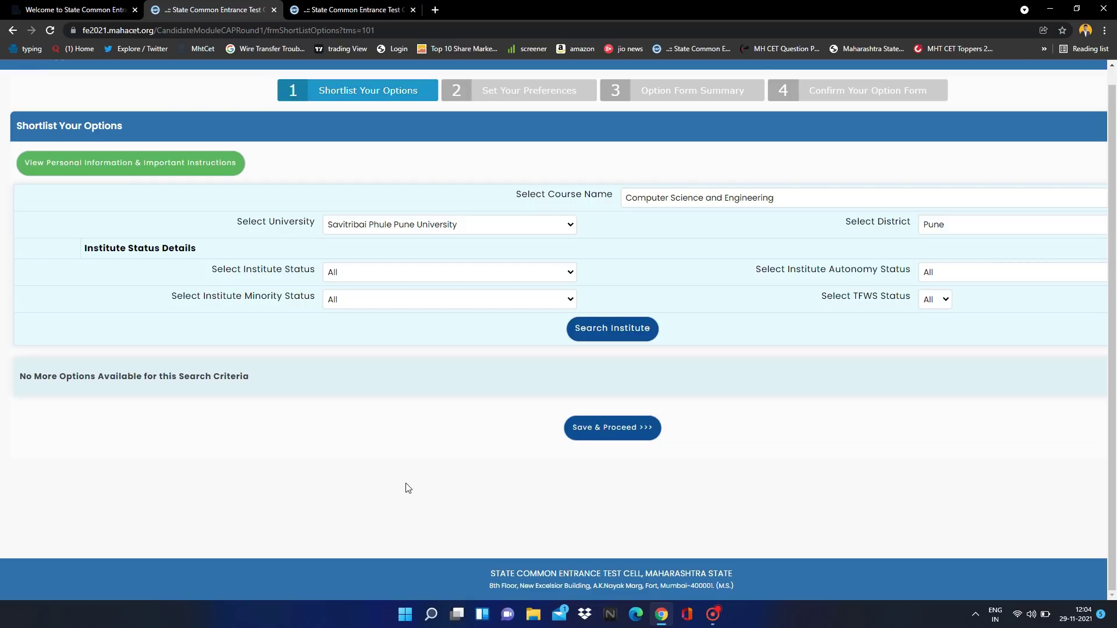
Step: Set the course name to Computer Engineering and search for institutes under Savitribai Phule Pune University in the Pune district
scroll(407, 487, right, 2)
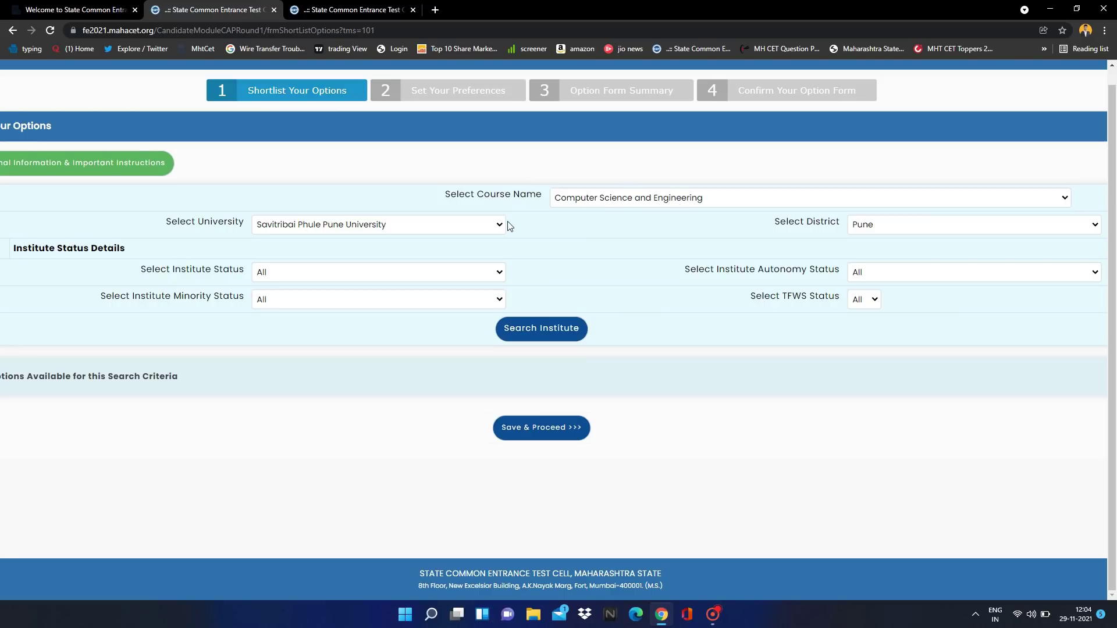
click(657, 200)
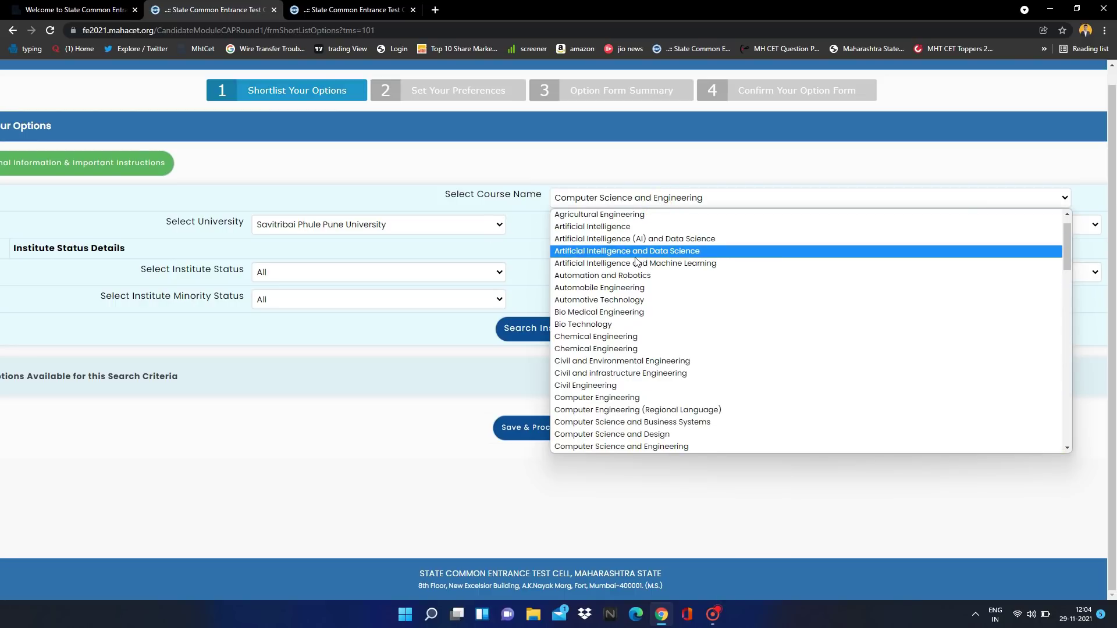
scroll(613, 329, down, 1)
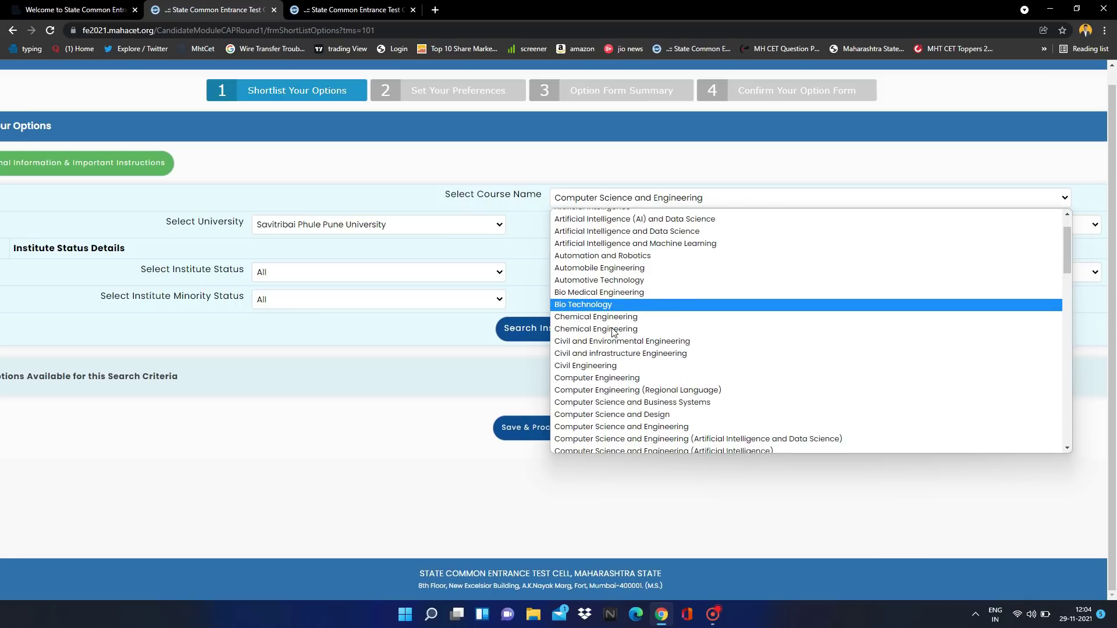
scroll(613, 331, down, 4)
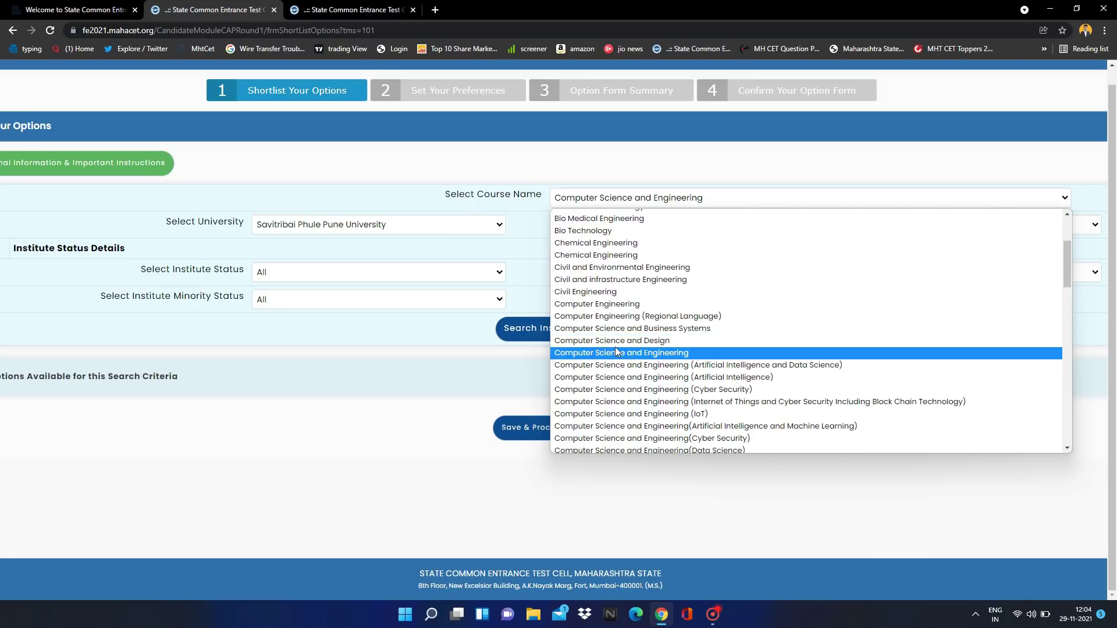
click(618, 304)
click(561, 336)
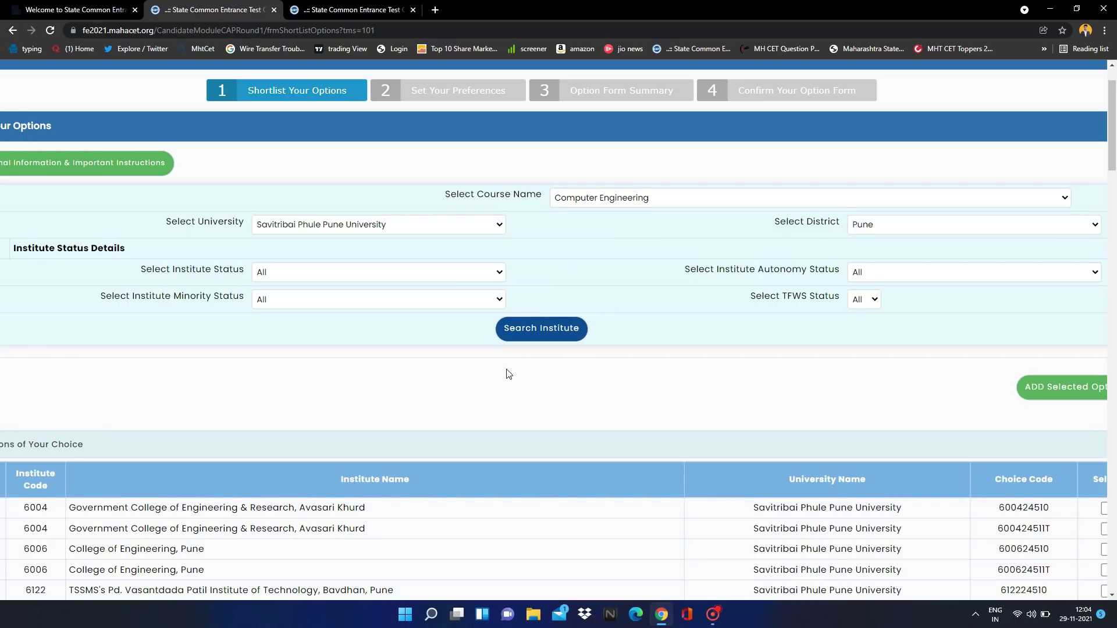
Step: Look through the list of Pune institutes offering Computer Engineering together with the filters above it
scroll(508, 374, down, 5)
scroll(506, 374, down, 3)
scroll(506, 374, up, 6)
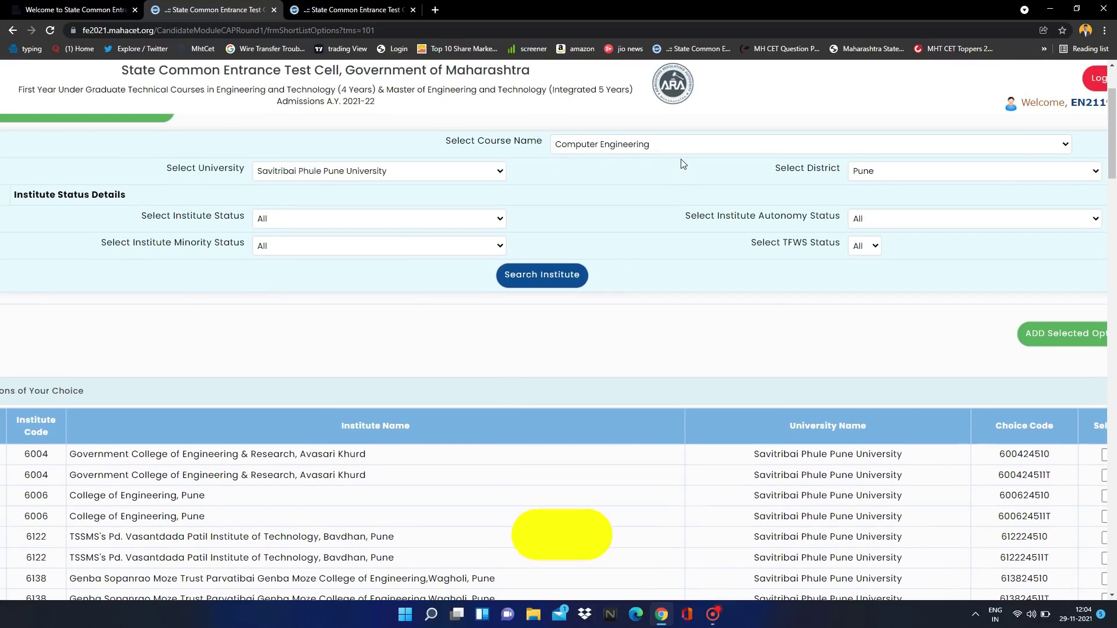
scroll(672, 362, down, 1)
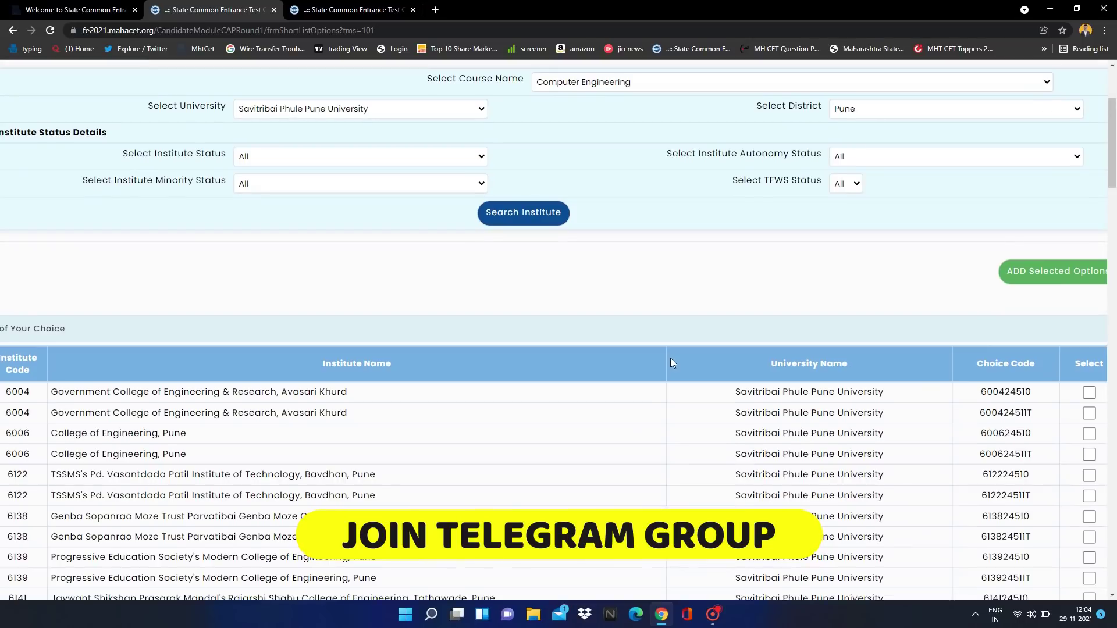
scroll(670, 358, up, 3)
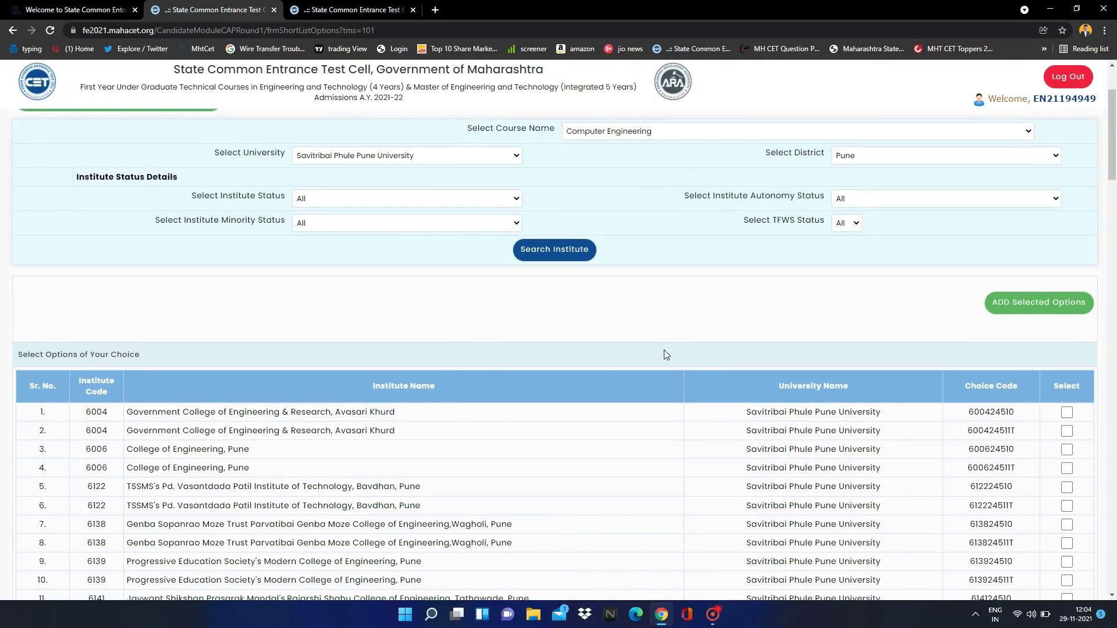
scroll(595, 371, down, 8)
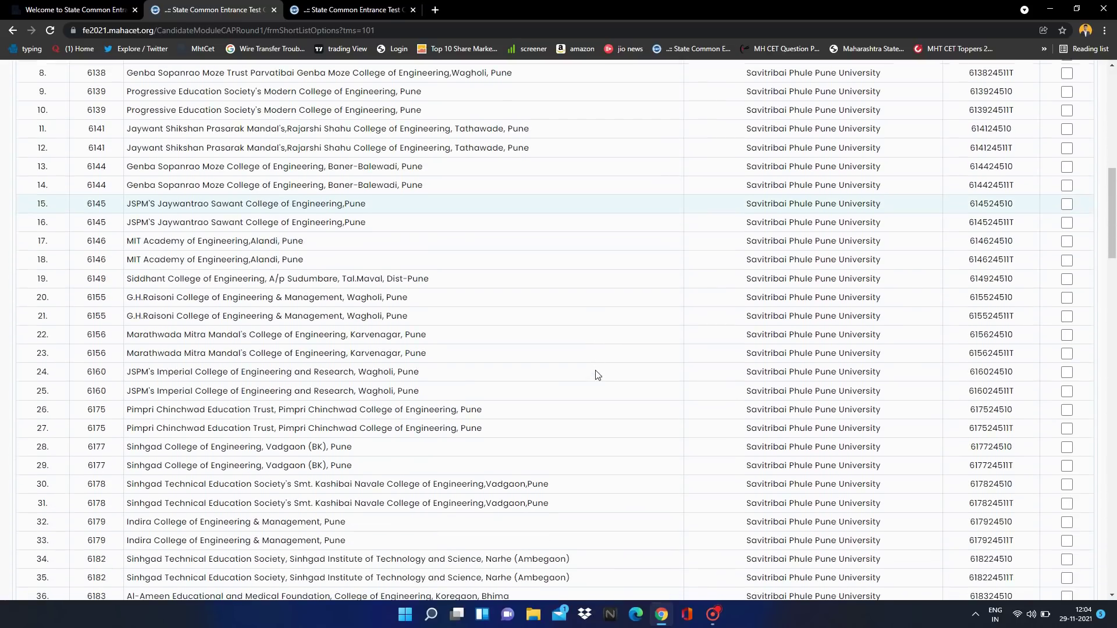
scroll(595, 374, down, 8)
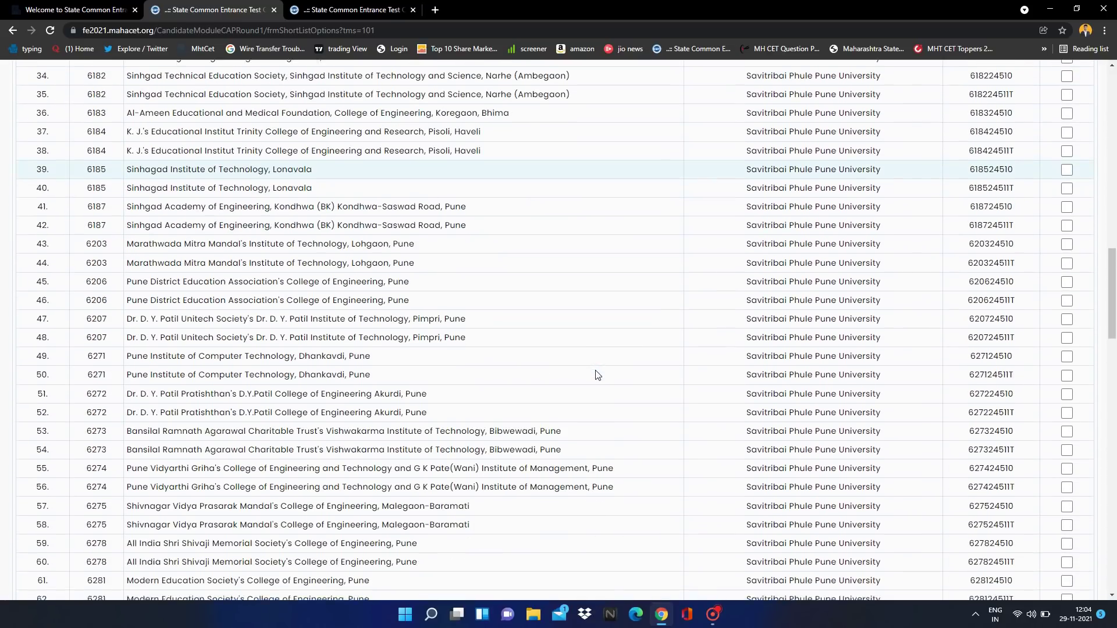
scroll(595, 374, up, 10)
scroll(597, 374, up, 7)
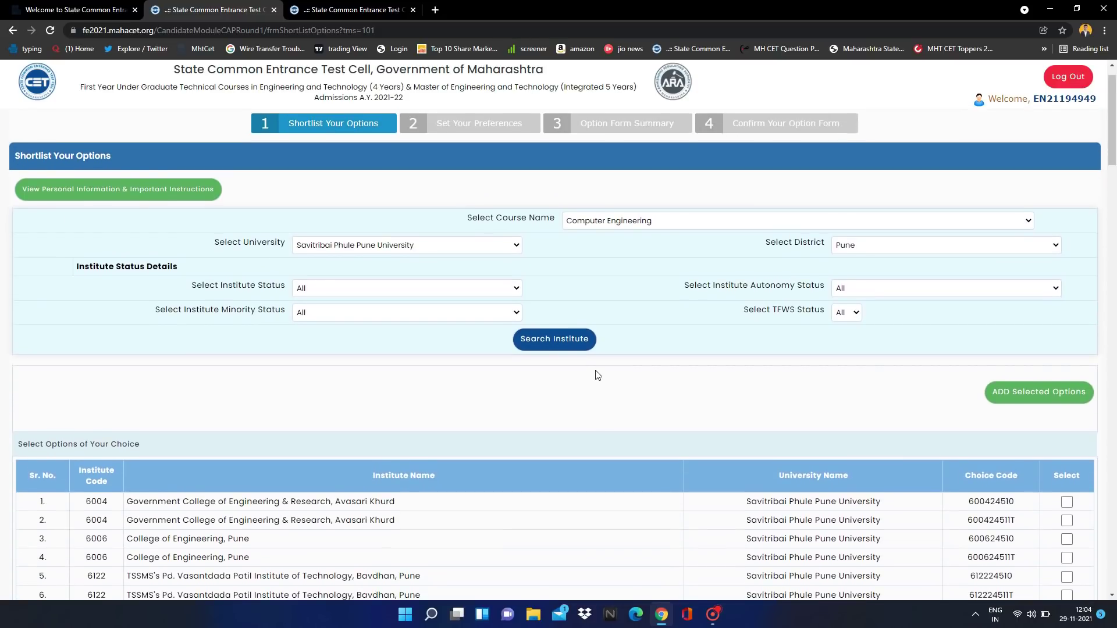
scroll(598, 374, down, 1)
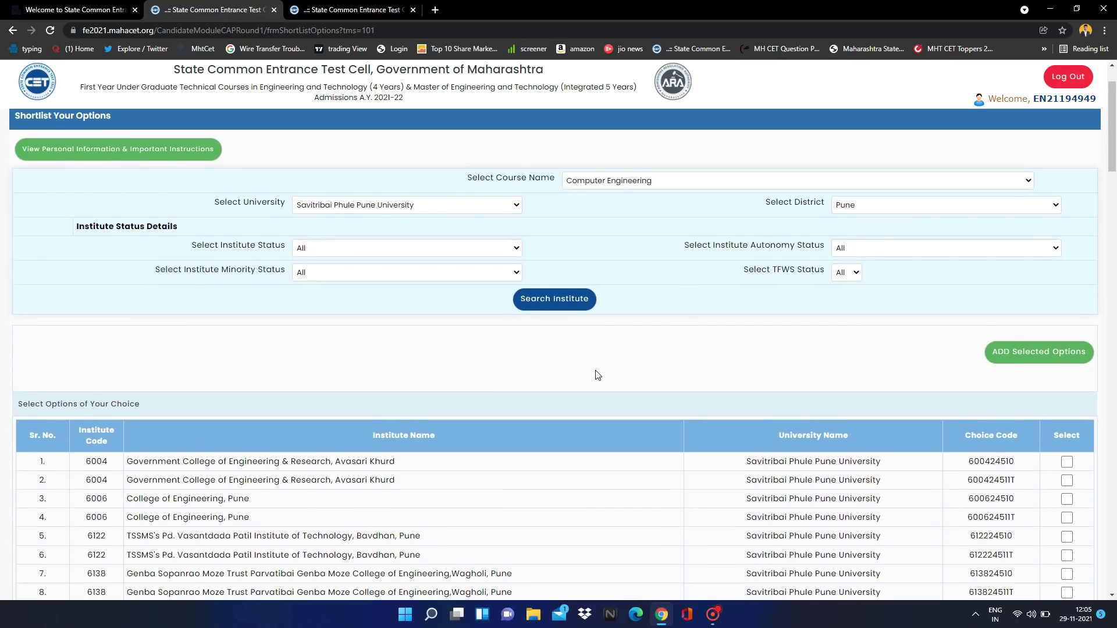
scroll(597, 372, down, 1)
scroll(595, 368, down, 3)
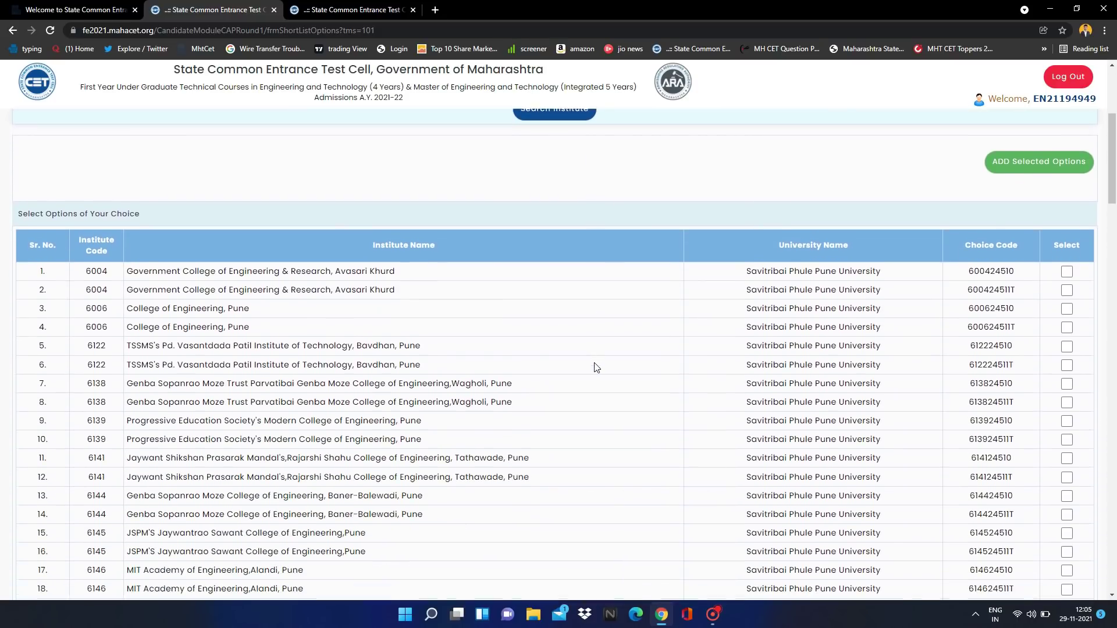
Step: Examine the choice codes closely, comparing the codes ending in T with the ones without it
scroll(1036, 290, up, 2)
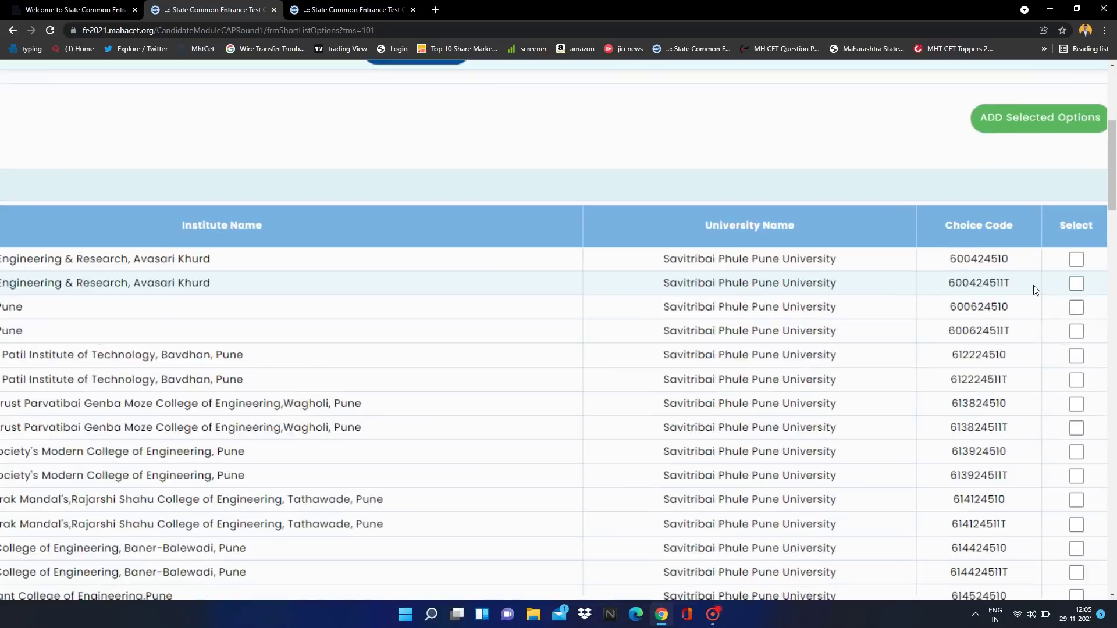
scroll(1036, 290, up, 2)
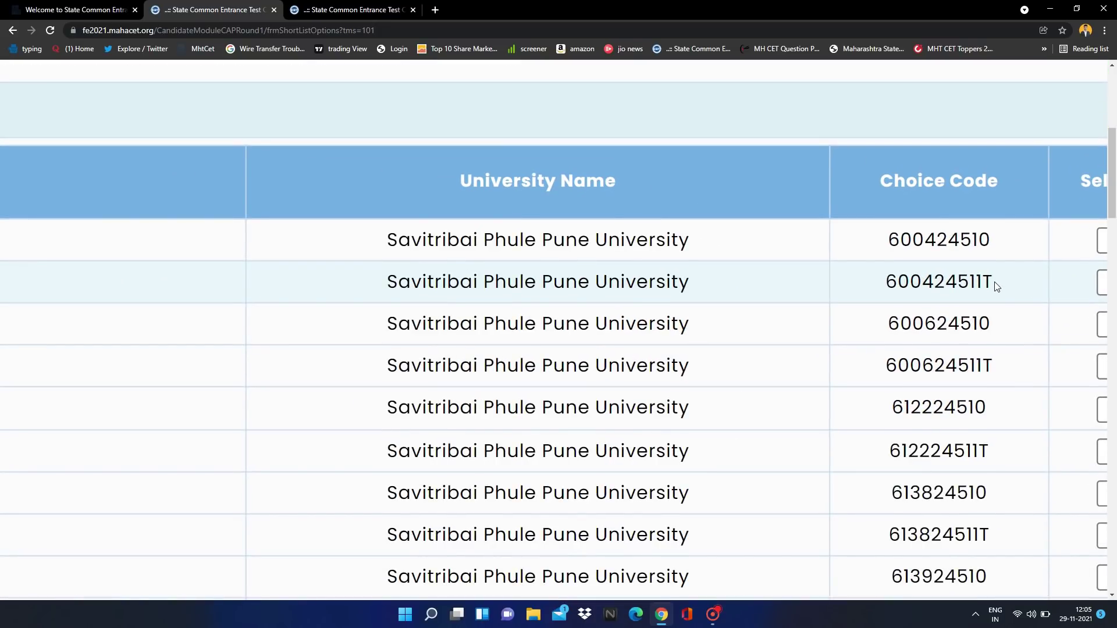
scroll(995, 285, down, 4)
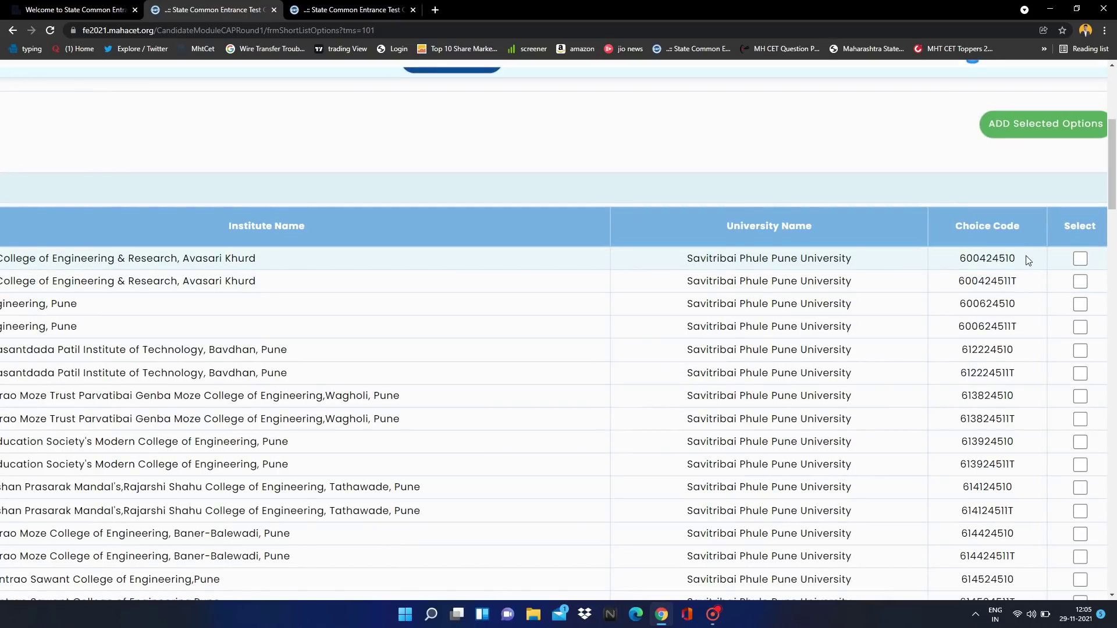
scroll(1028, 260, up, 1)
scroll(1028, 260, down, 3)
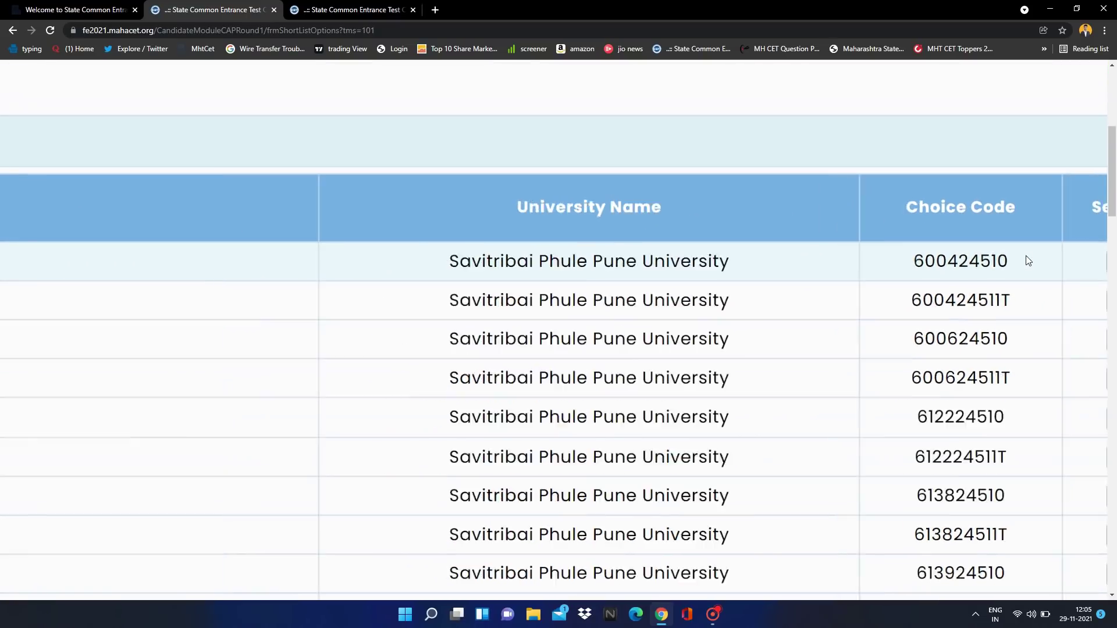
scroll(1026, 260, down, 1)
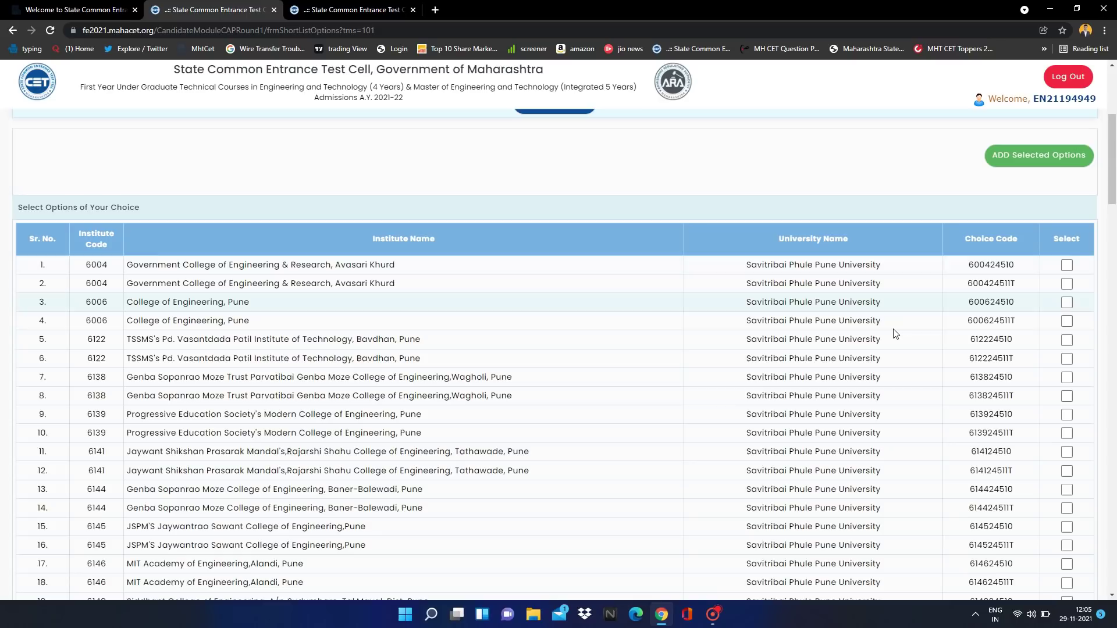
Step: Add choice codes 600424510, 600424511T and 600624510 to the shortlist and check the shortlisted options
scroll(1027, 245, down, 1)
click(1067, 212)
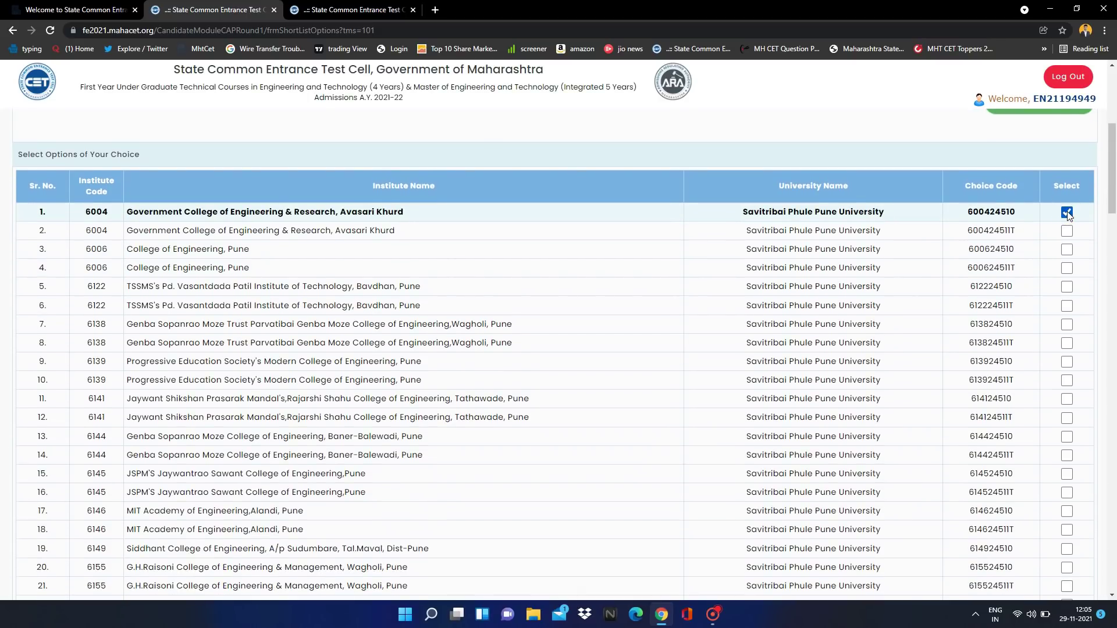
click(1067, 231)
click(1067, 249)
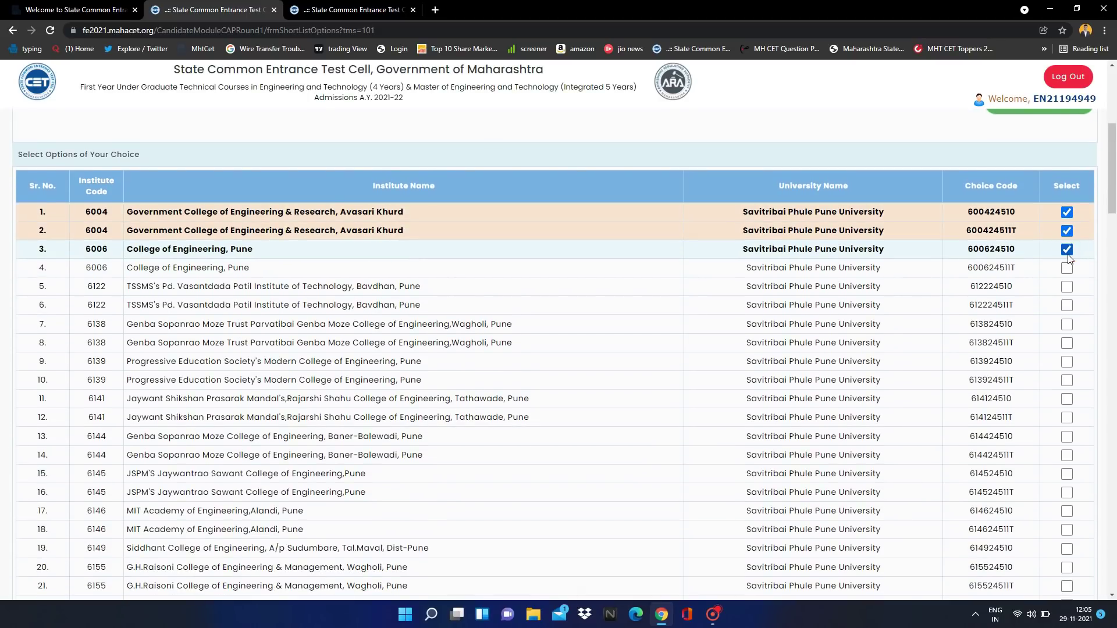
scroll(968, 312, down, 20)
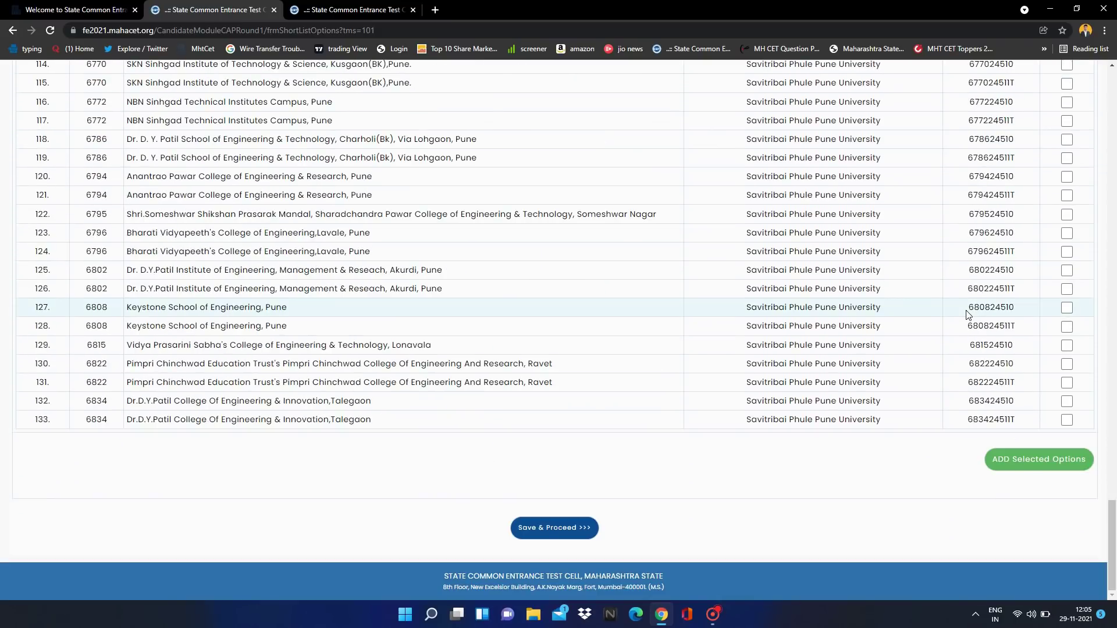
scroll(967, 314, up, 20)
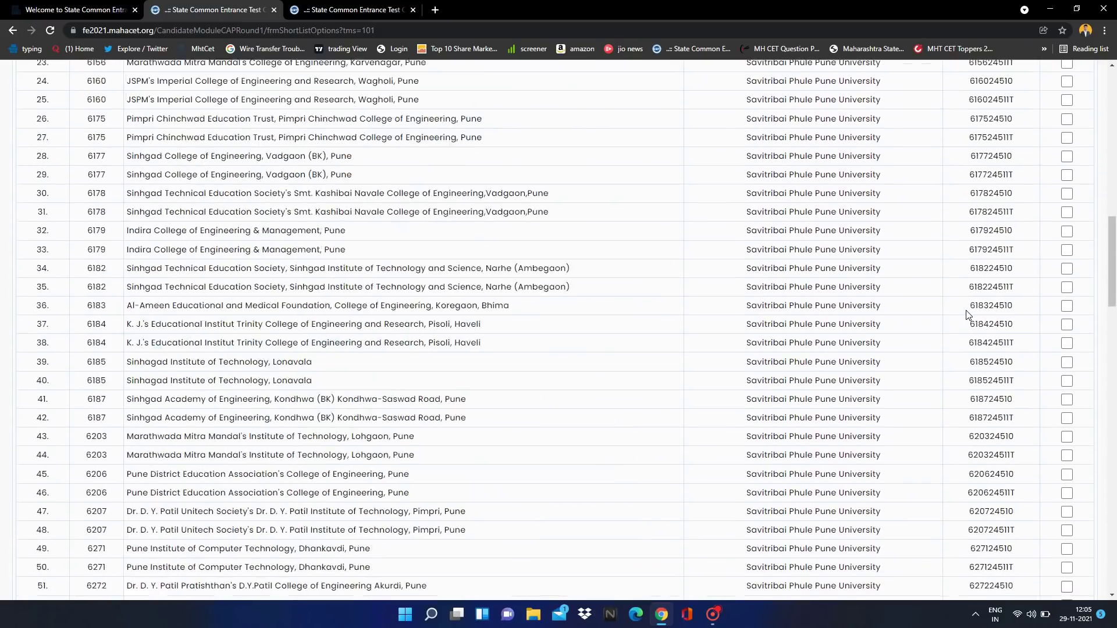
scroll(967, 314, up, 10)
scroll(942, 475, down, 2)
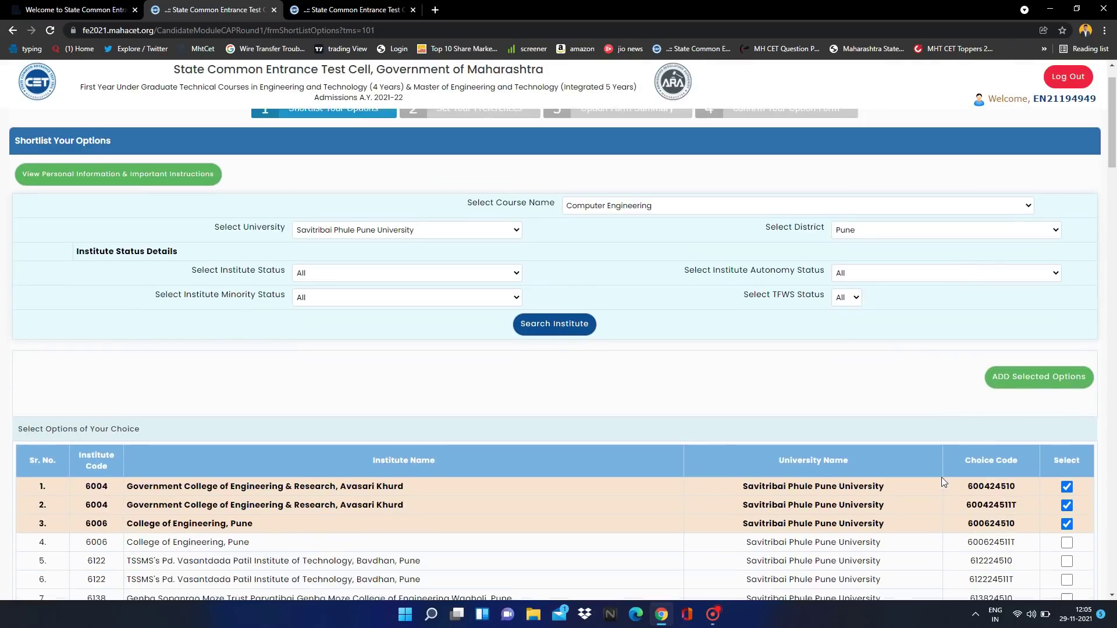
scroll(1052, 442, down, 1)
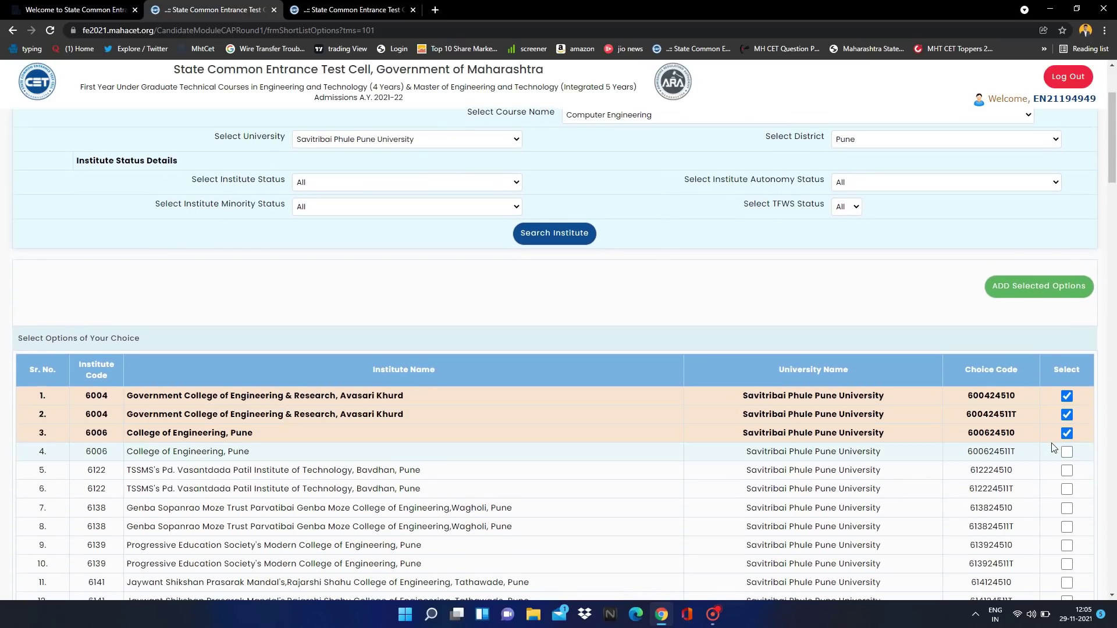
click(1038, 286)
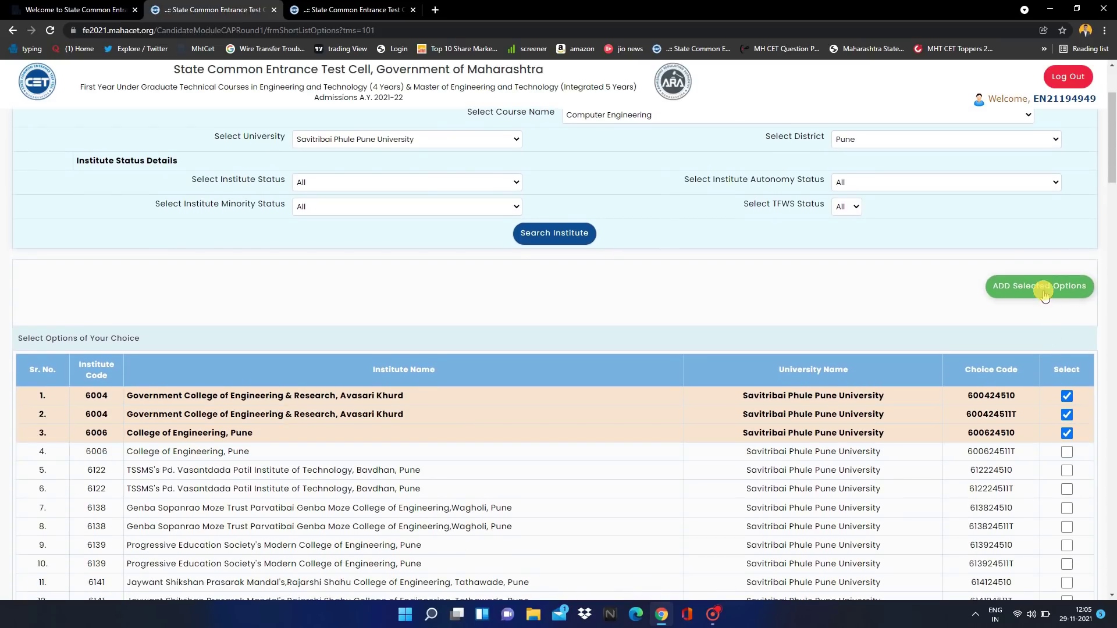
scroll(849, 470, down, 2)
scroll(849, 470, down, 20)
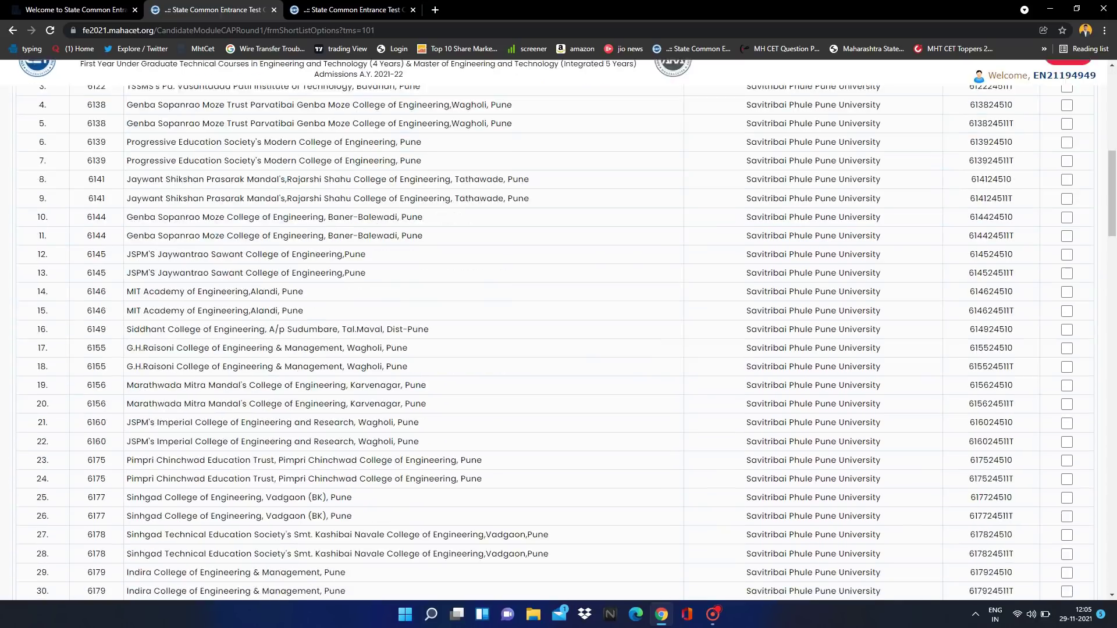
scroll(848, 468, down, 18)
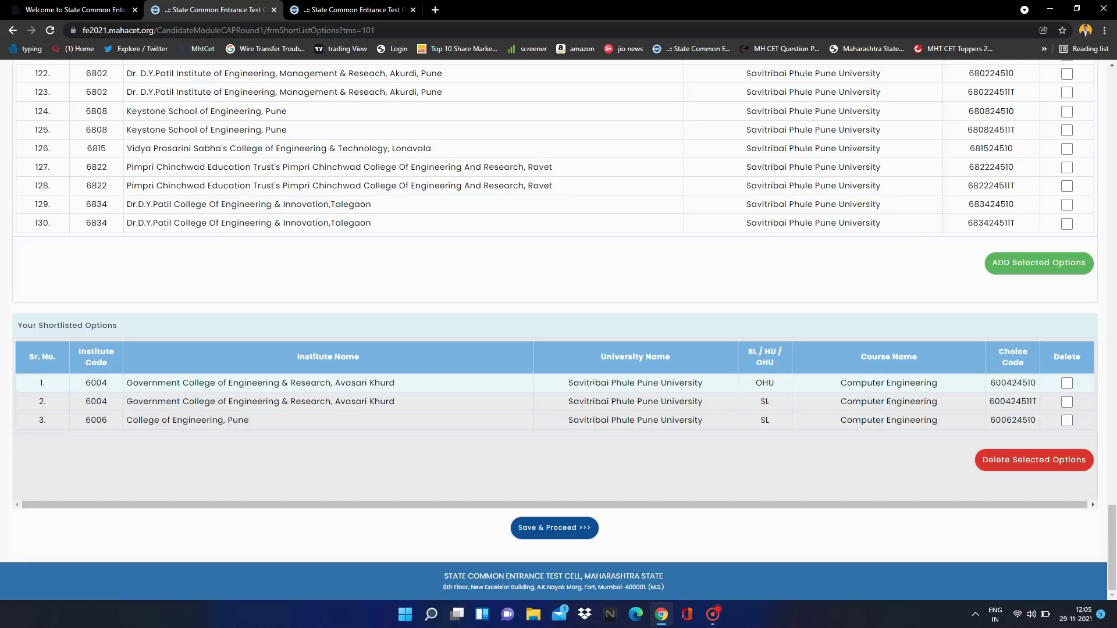
Step: Set the university filter to Rashtrasant Tukadoji Maharaj Nagpur University and search for its Computer Engineering institutes
scroll(595, 418, up, 15)
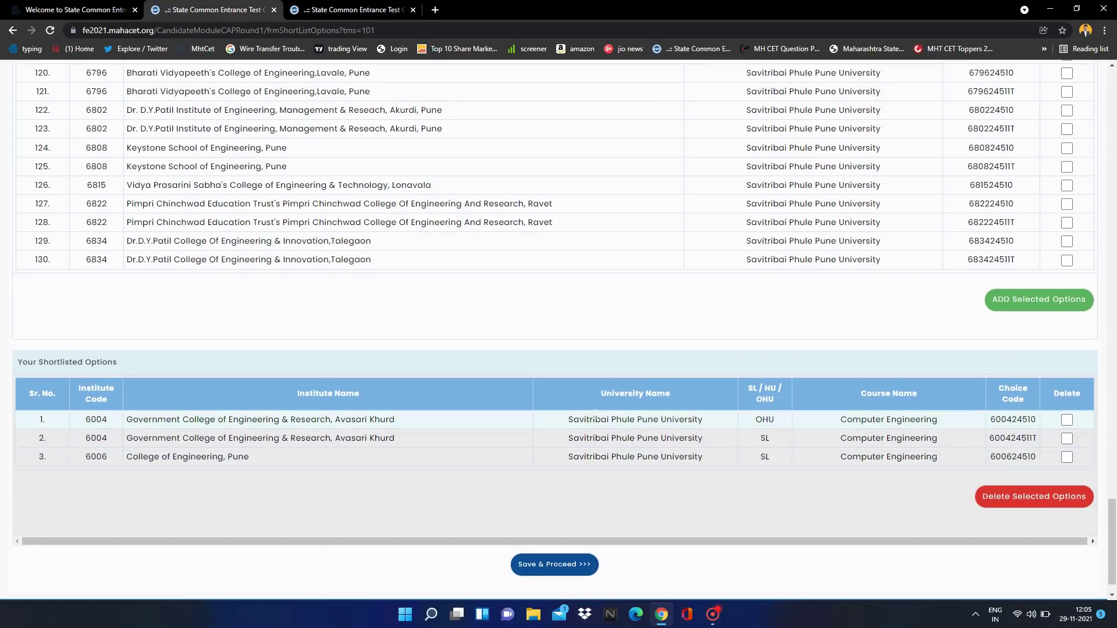
scroll(595, 418, up, 20)
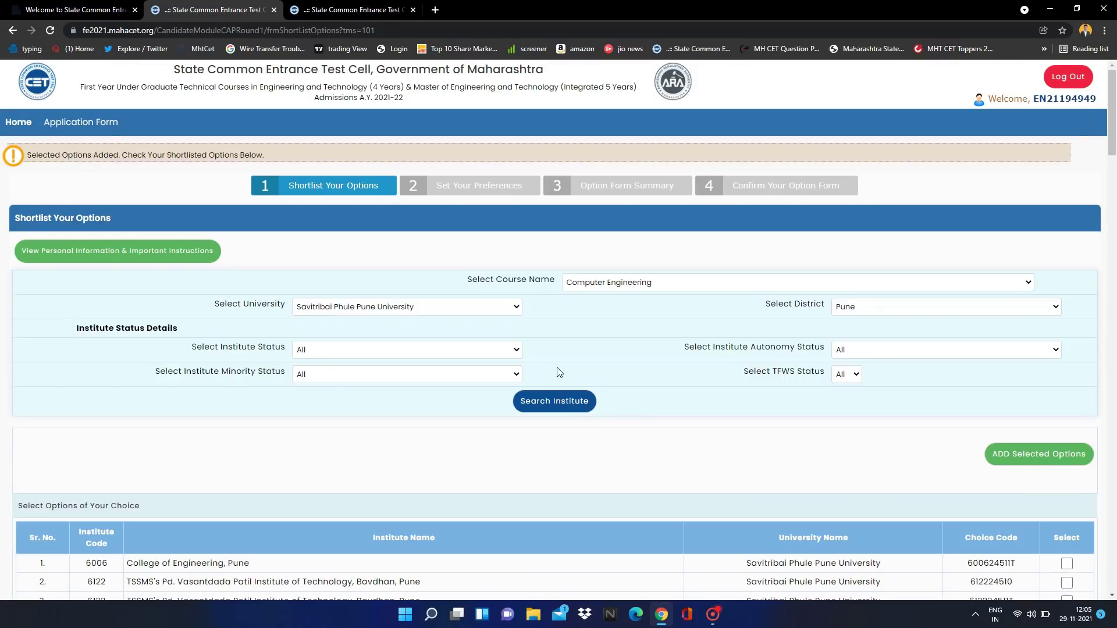
click(508, 313)
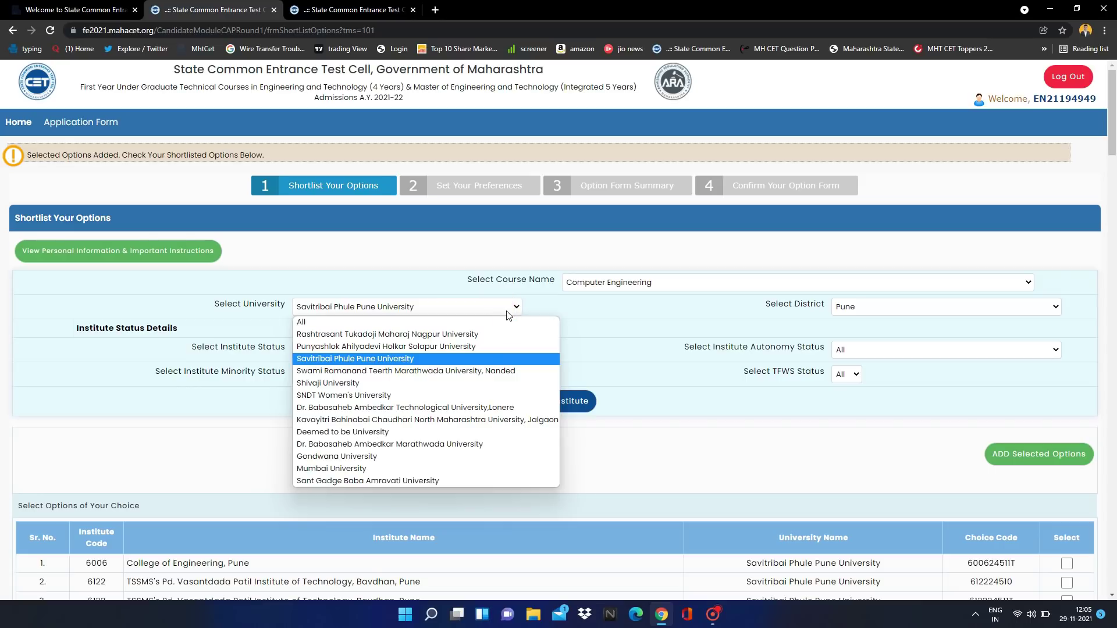
click(434, 335)
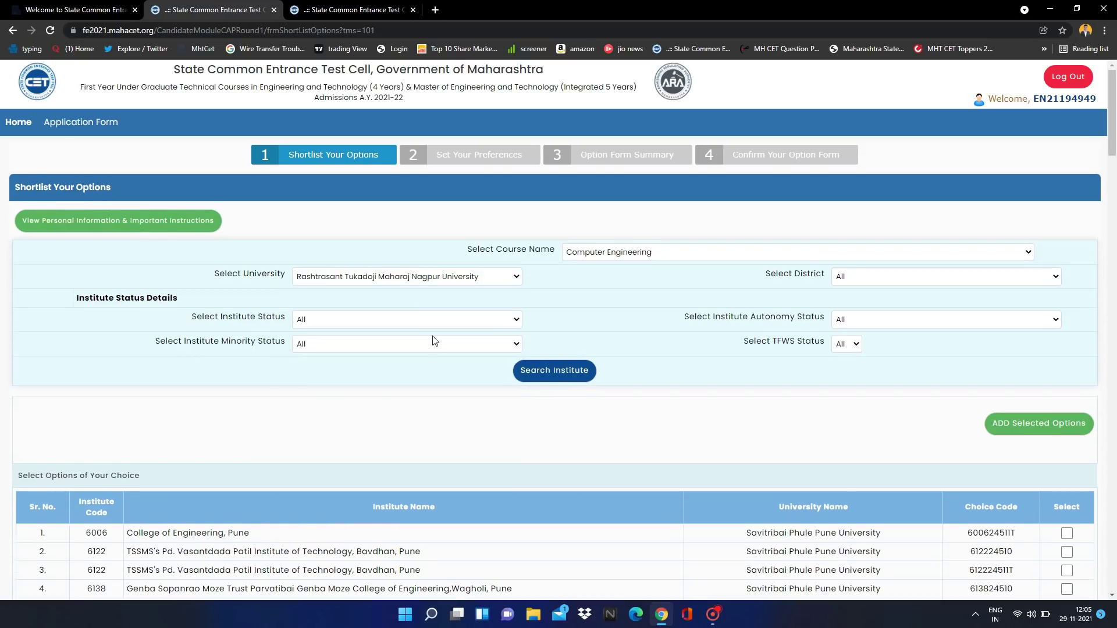
click(542, 372)
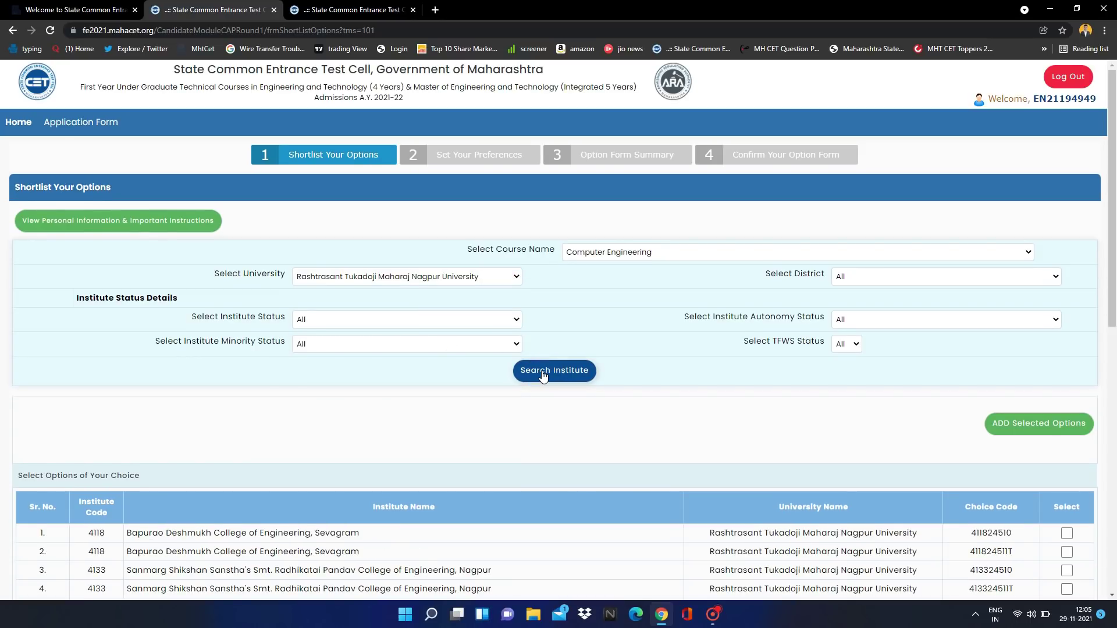
Step: Add ST. Vincent Pallotti College of Engineering & Technology, Nagpur, choice code 417424510, to the shortlist and check the shortlisted options
scroll(496, 429, down, 5)
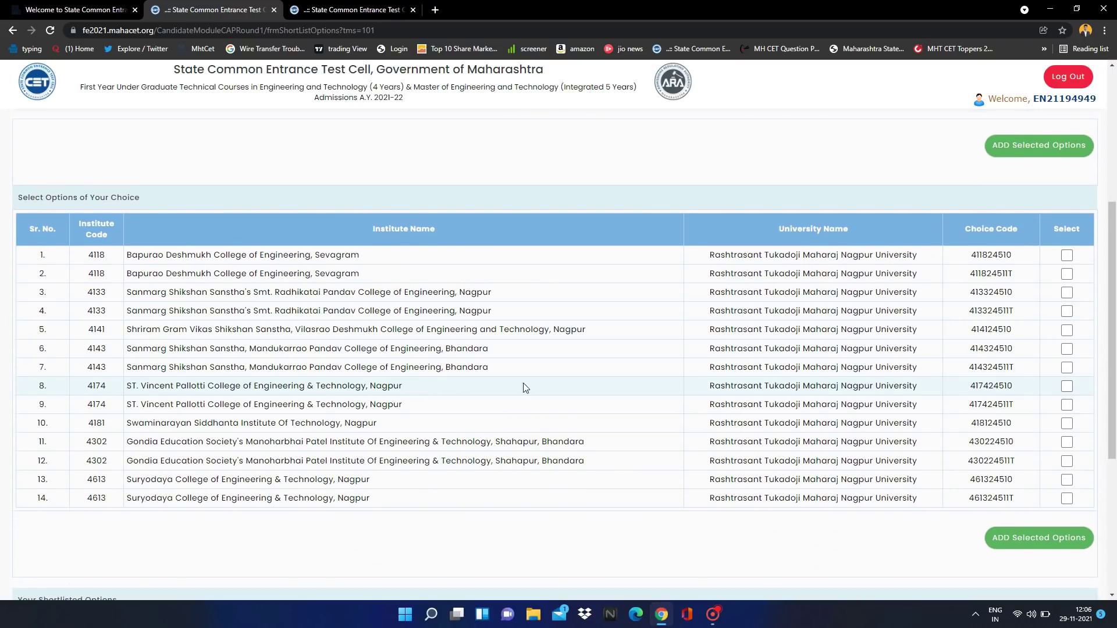
click(1067, 386)
click(999, 543)
scroll(861, 508, down, 10)
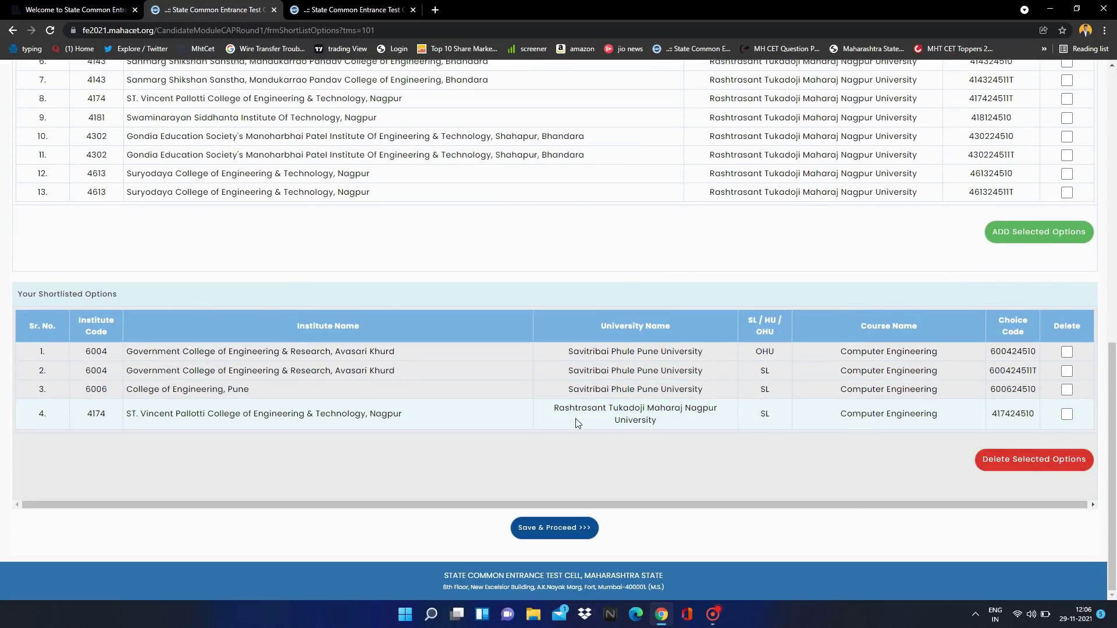
scroll(575, 418, up, 3)
scroll(578, 423, up, 7)
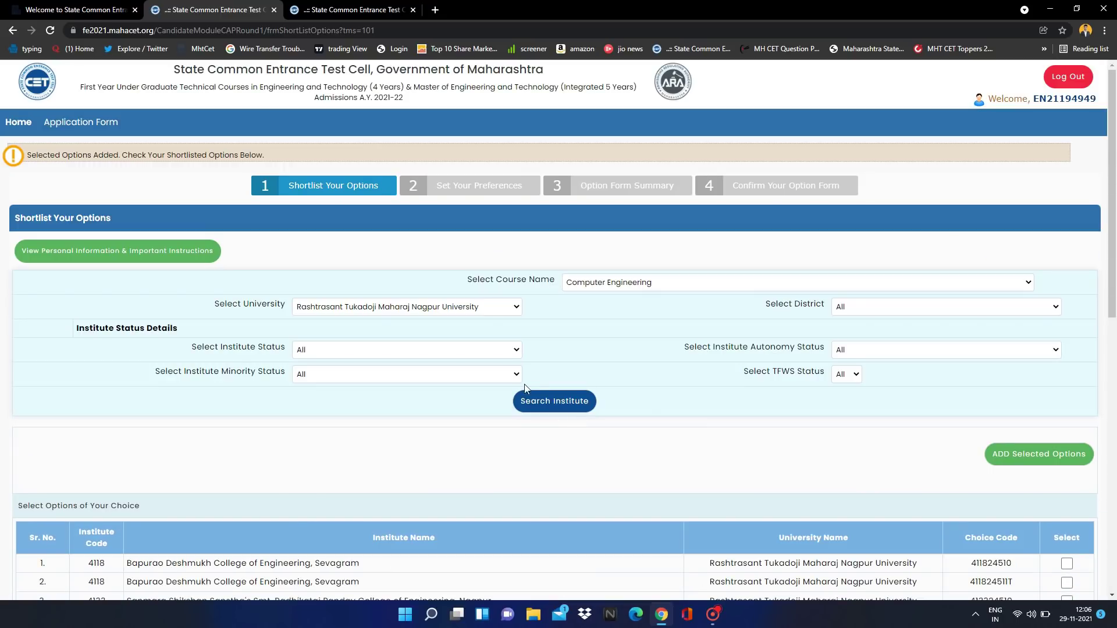
Step: Set the course filter to Computer Science and Engineering(Data Science) and search for its Rashtrasant Tukadoji Maharaj Nagpur University institutes
scroll(506, 382, down, 4)
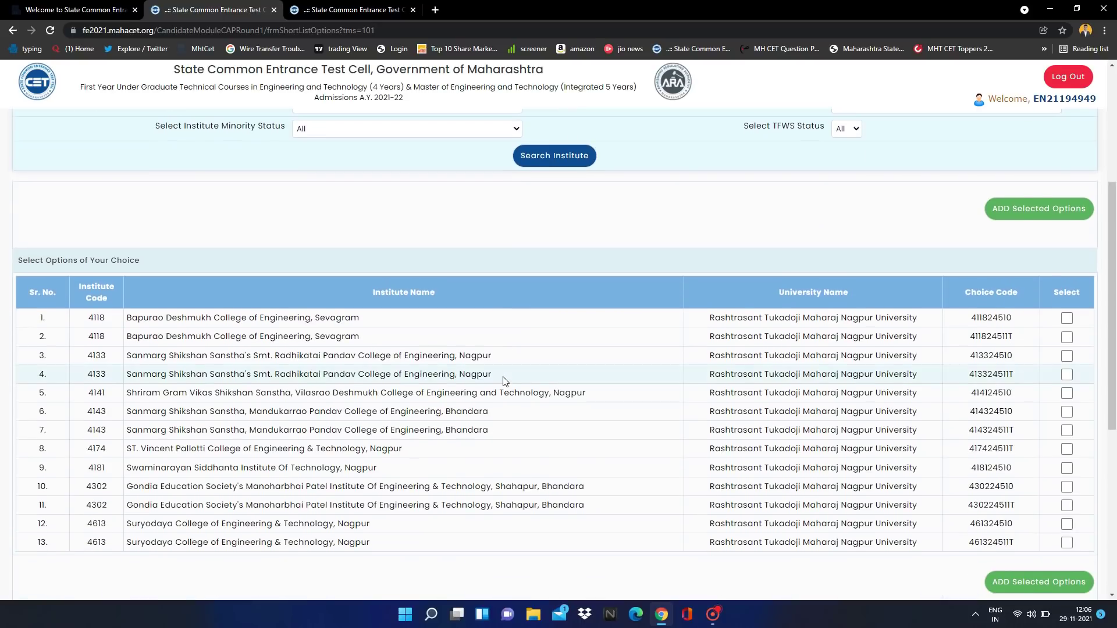
scroll(504, 379, up, 2)
click(700, 175)
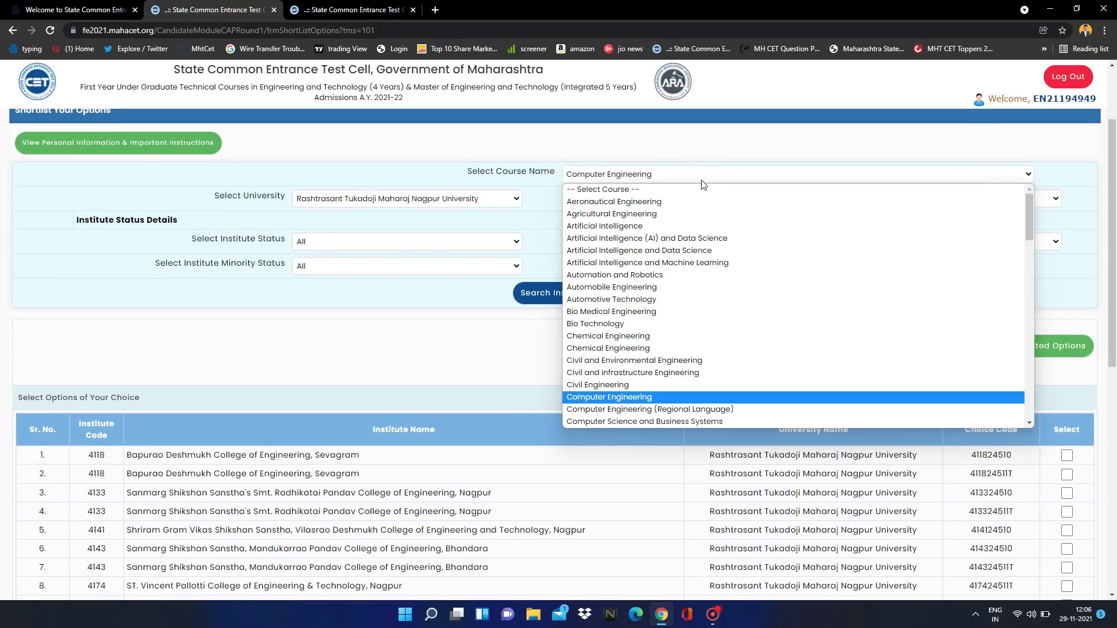
scroll(623, 302, down, 5)
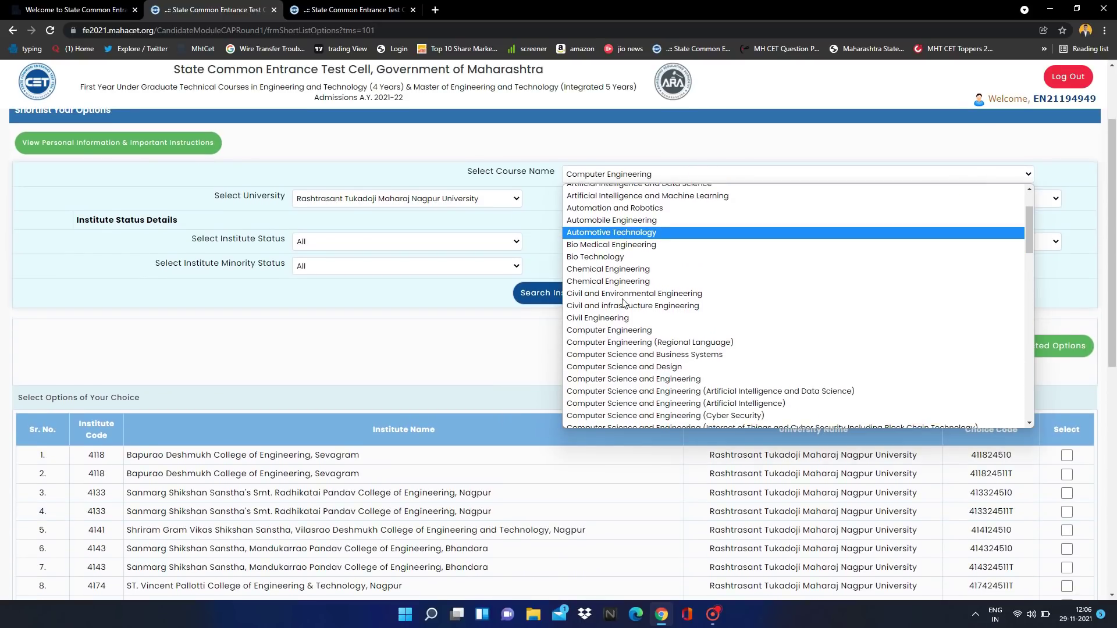
scroll(622, 302, down, 4)
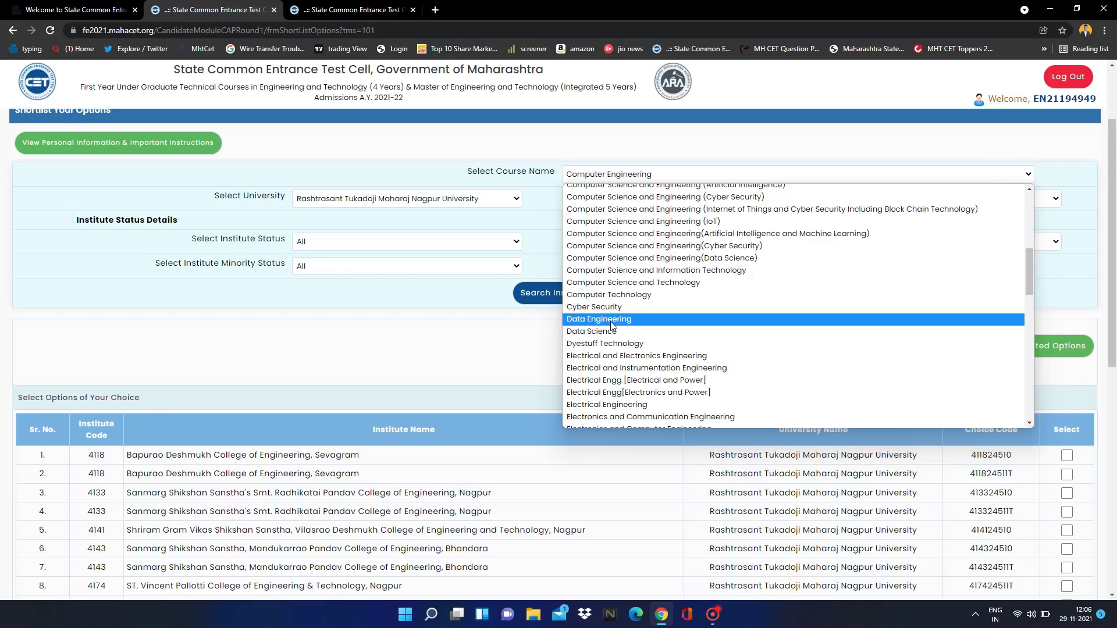
scroll(628, 288, up, 1)
click(618, 274)
click(551, 293)
Step: Add Shri Ramdeobaba College of Engineering and Management, Nagpur, choice code 411591210, to the shortlist and check the shortlisted options
scroll(477, 416, down, 1)
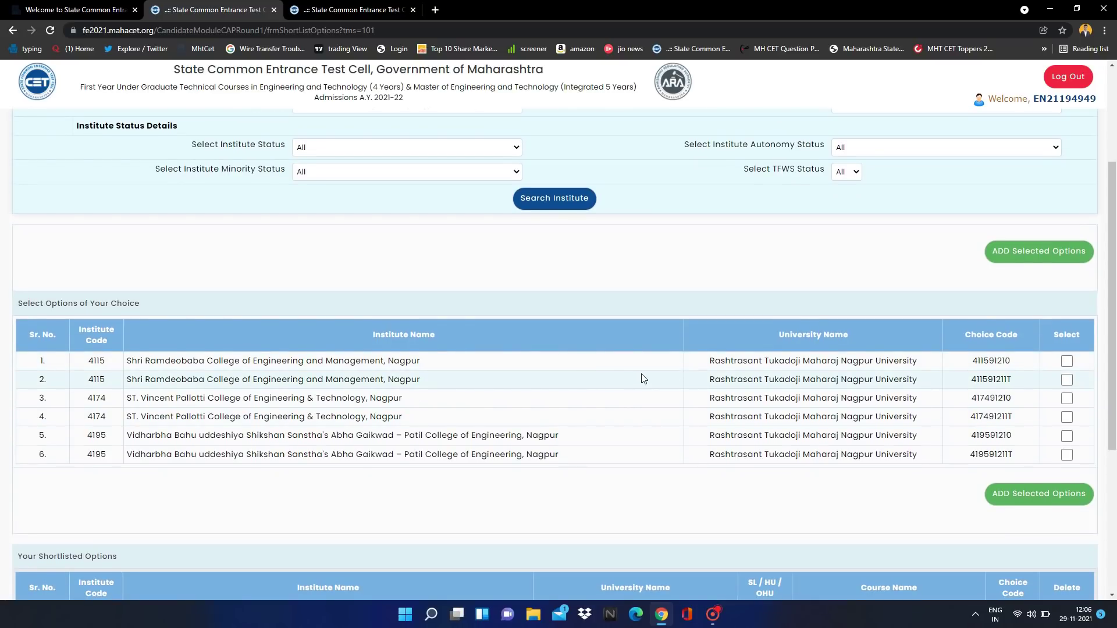
click(1067, 361)
click(1029, 486)
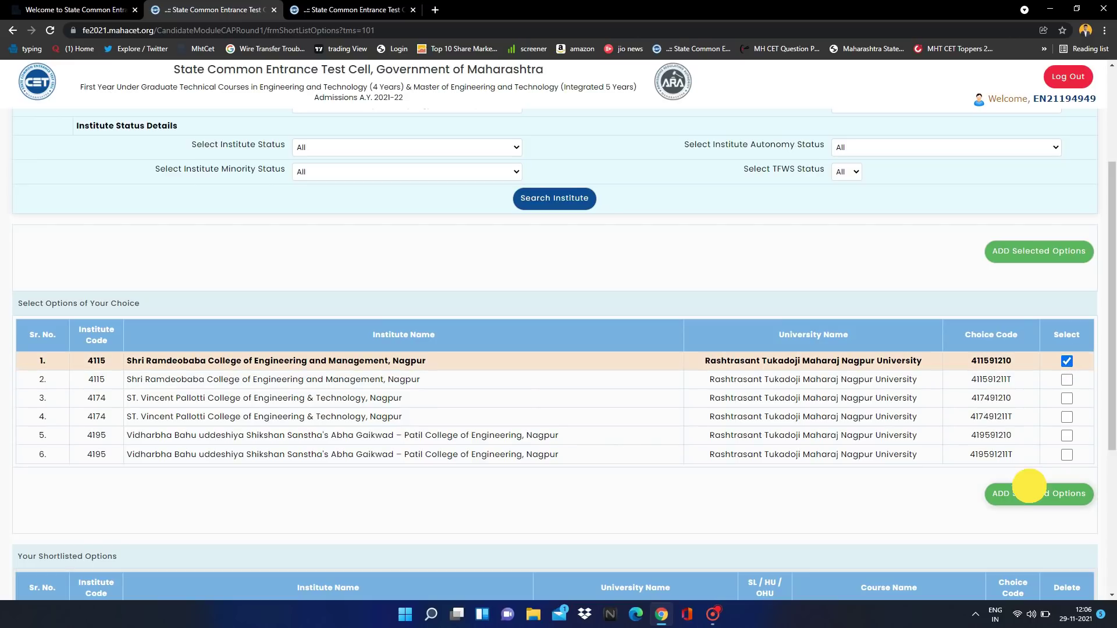
scroll(849, 470, down, 8)
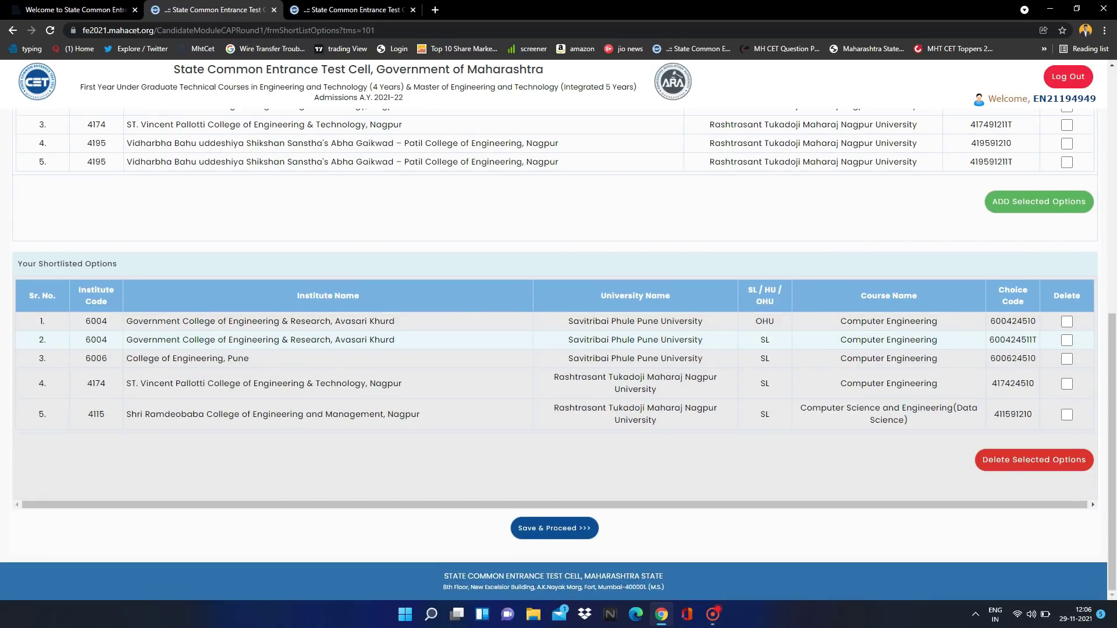
scroll(689, 317, up, 8)
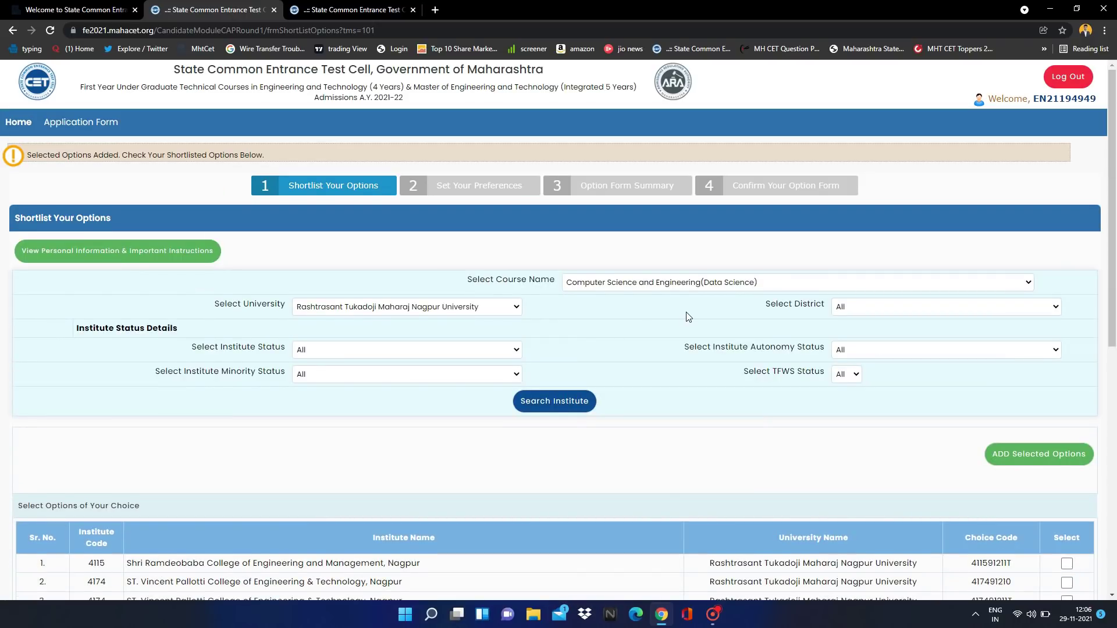
scroll(688, 317, down, 2)
click(1066, 470)
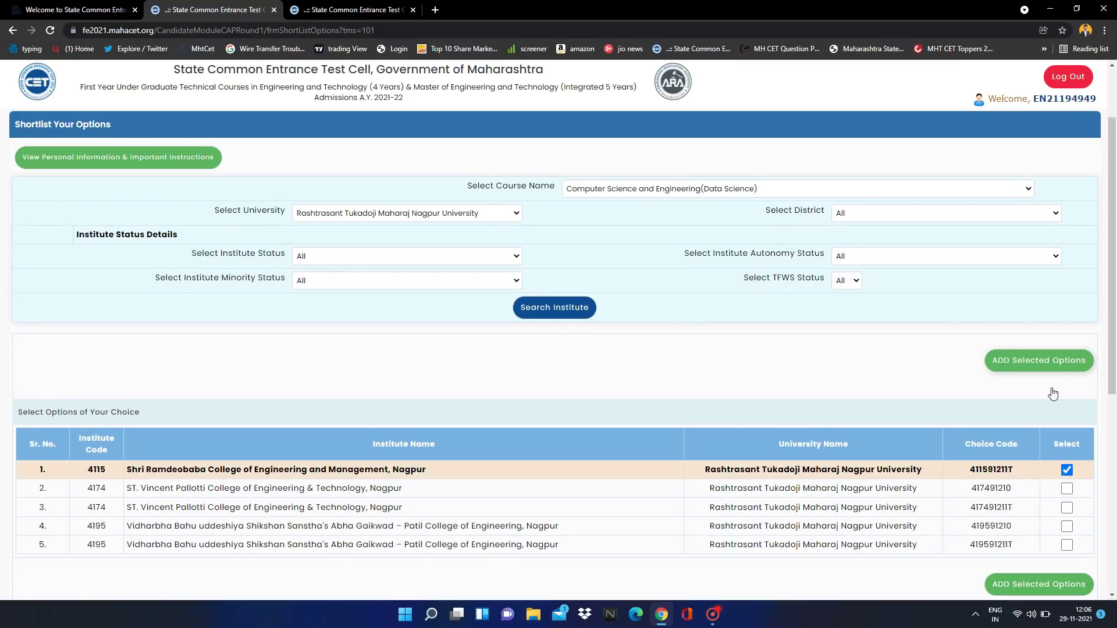
click(1067, 470)
Step: Delete College of Engineering, Pune, choice code 600624510, from the shortlisted options
scroll(931, 463, down, 5)
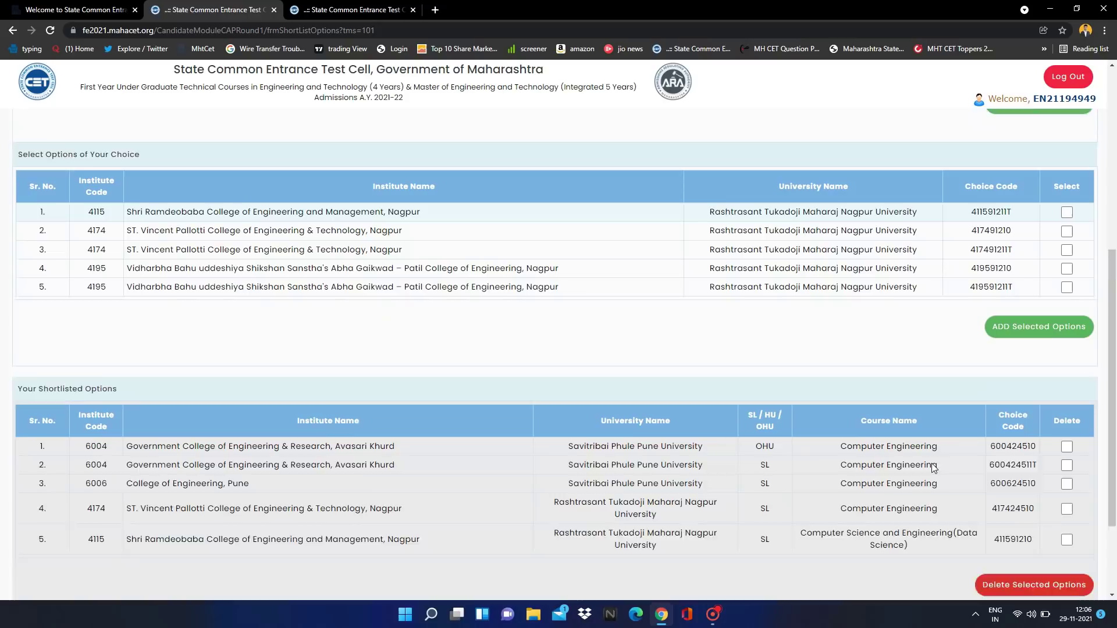
scroll(933, 467, down, 1)
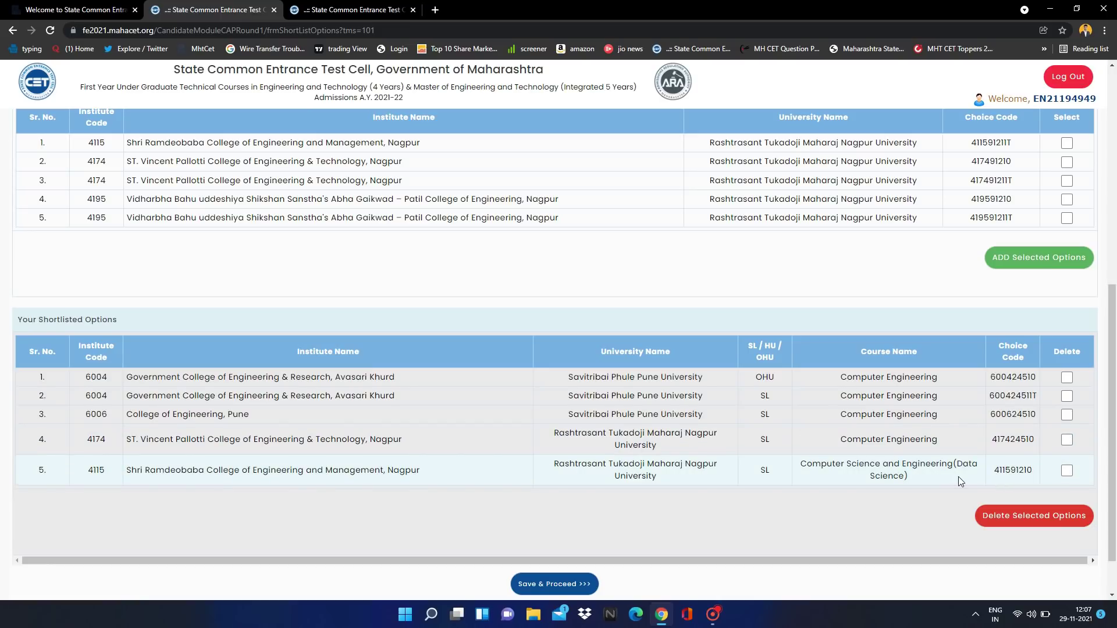
click(1067, 415)
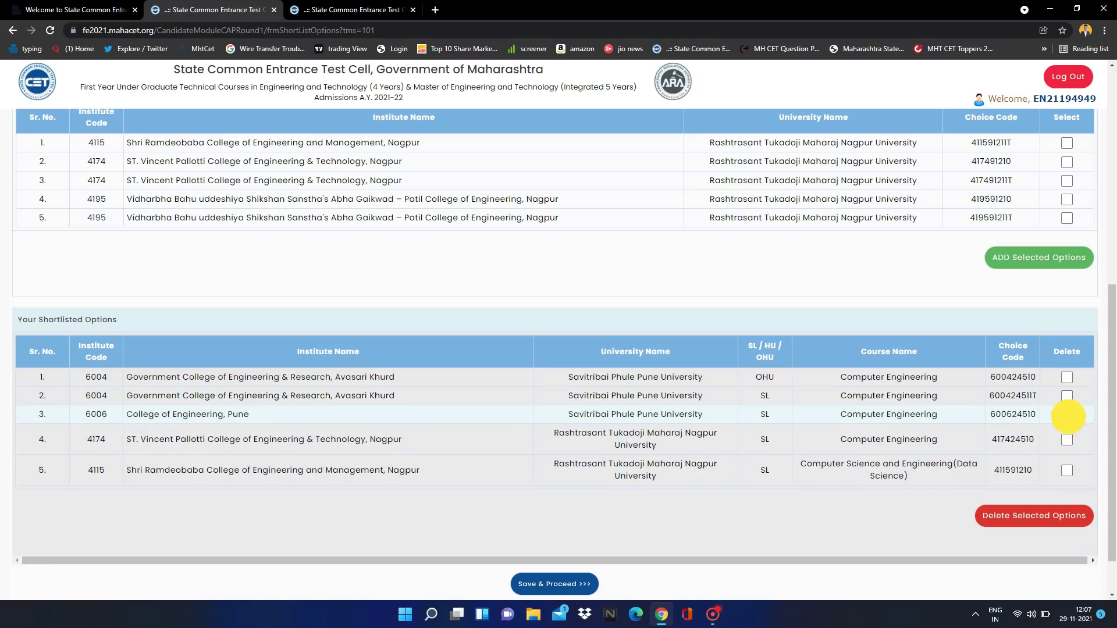
click(1016, 515)
scroll(877, 489, down, 7)
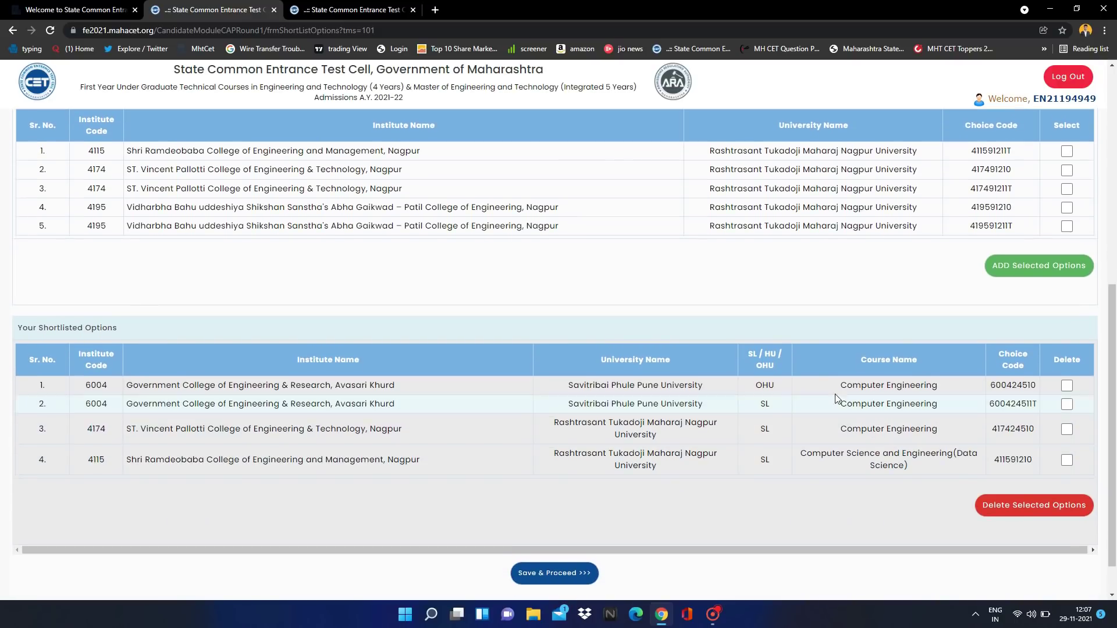
Step: Save the shortlisted options and proceed to setting the preferences
scroll(802, 355, up, 5)
scroll(801, 354, down, 4)
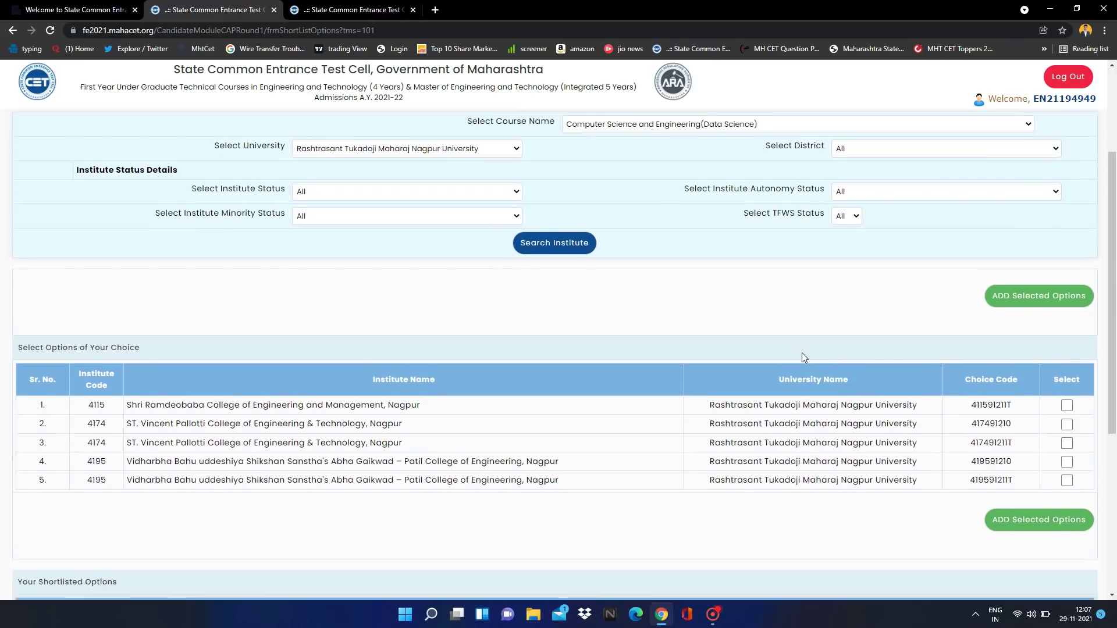
scroll(802, 357, down, 1)
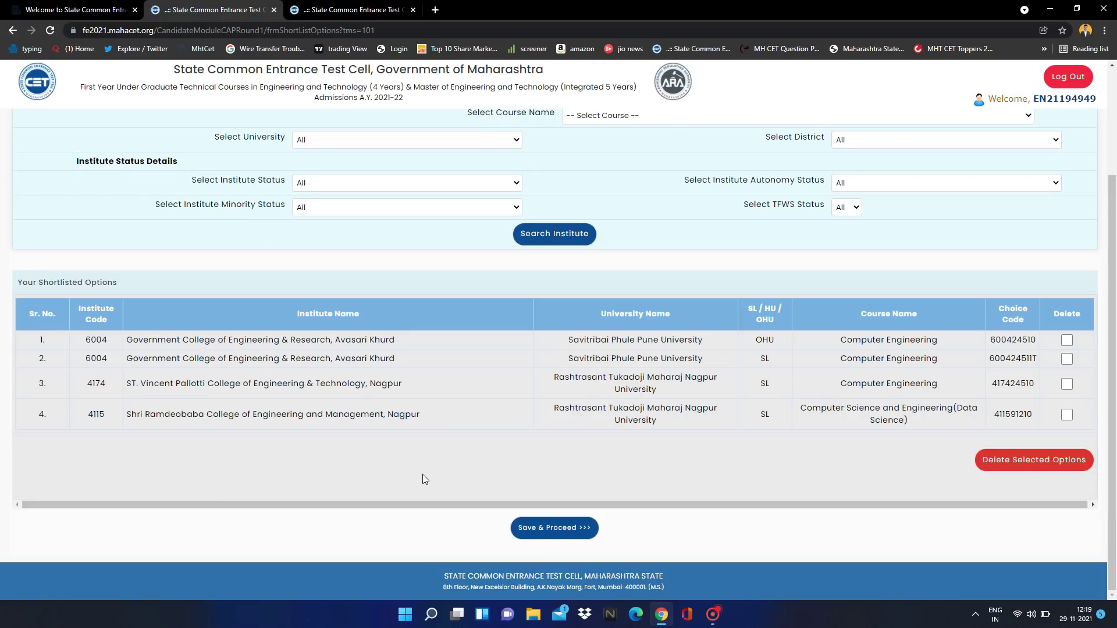
click(519, 527)
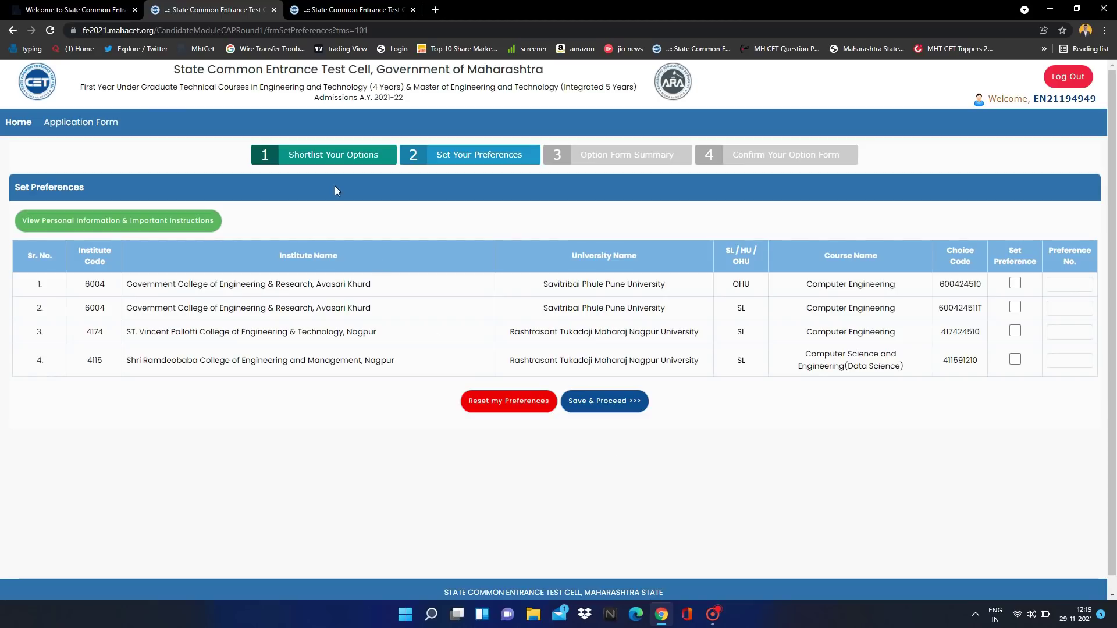
Step: Go back to the shortlisting stage to review the shortlisted options, and return to setting the preferences
click(319, 153)
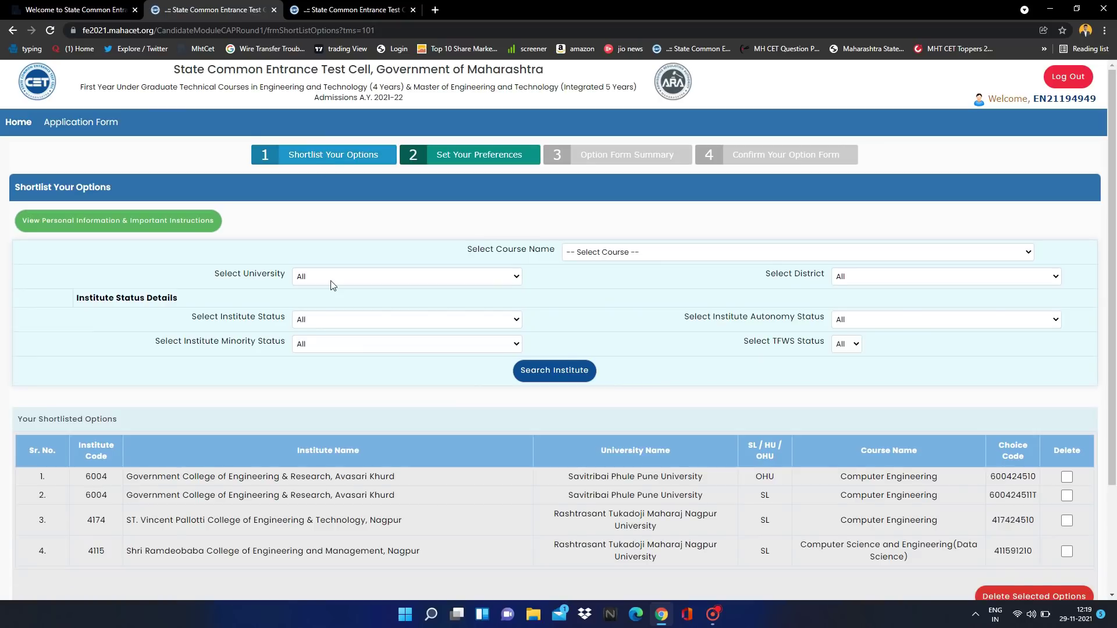
scroll(330, 280, down, 3)
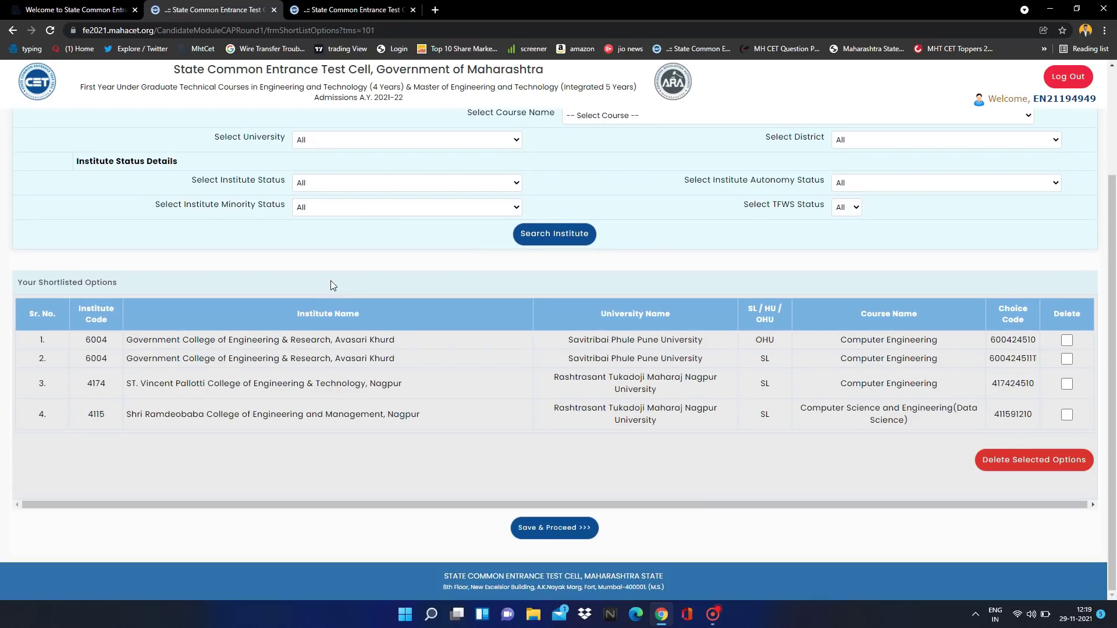
scroll(483, 441, up, 3)
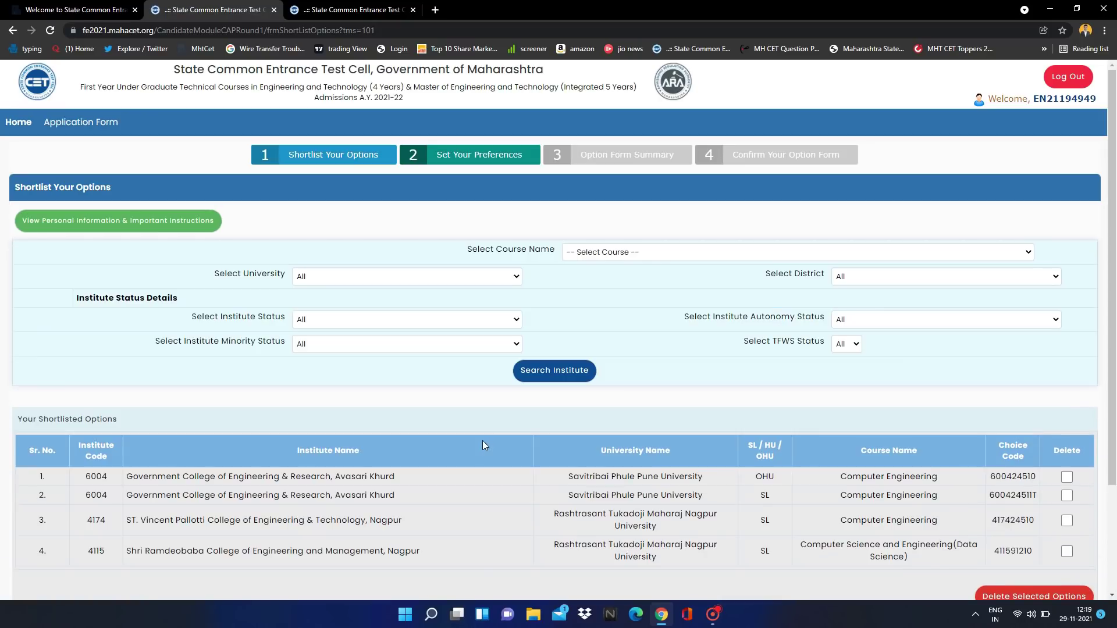
click(488, 163)
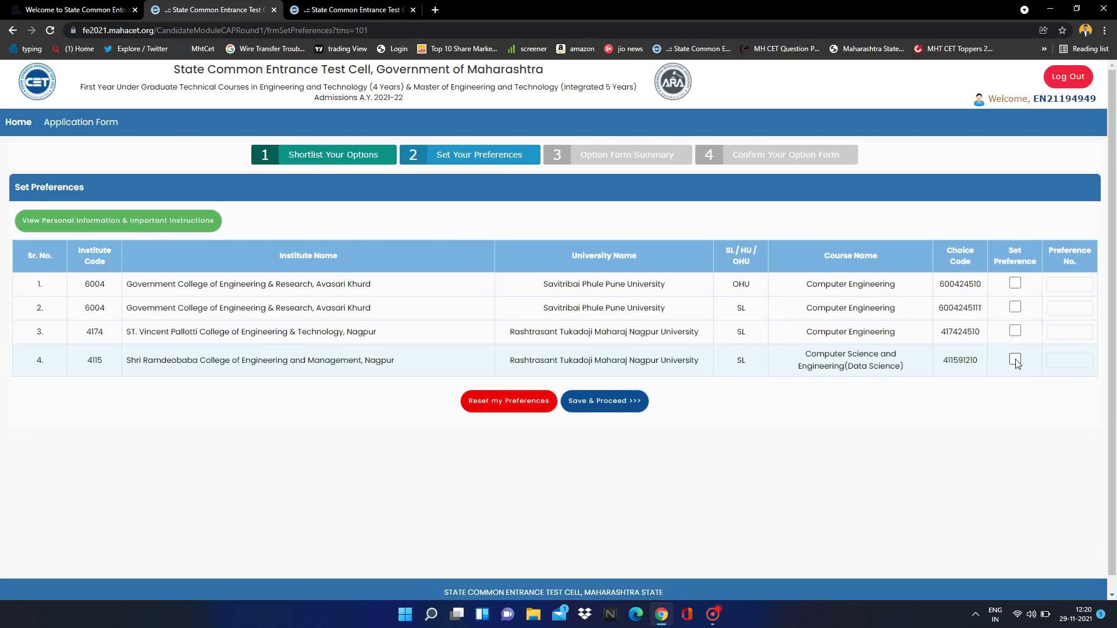
Step: Set the preference order to 411591210 first, 600424510 second, 600424511T third and 417424510 fourth
click(1015, 360)
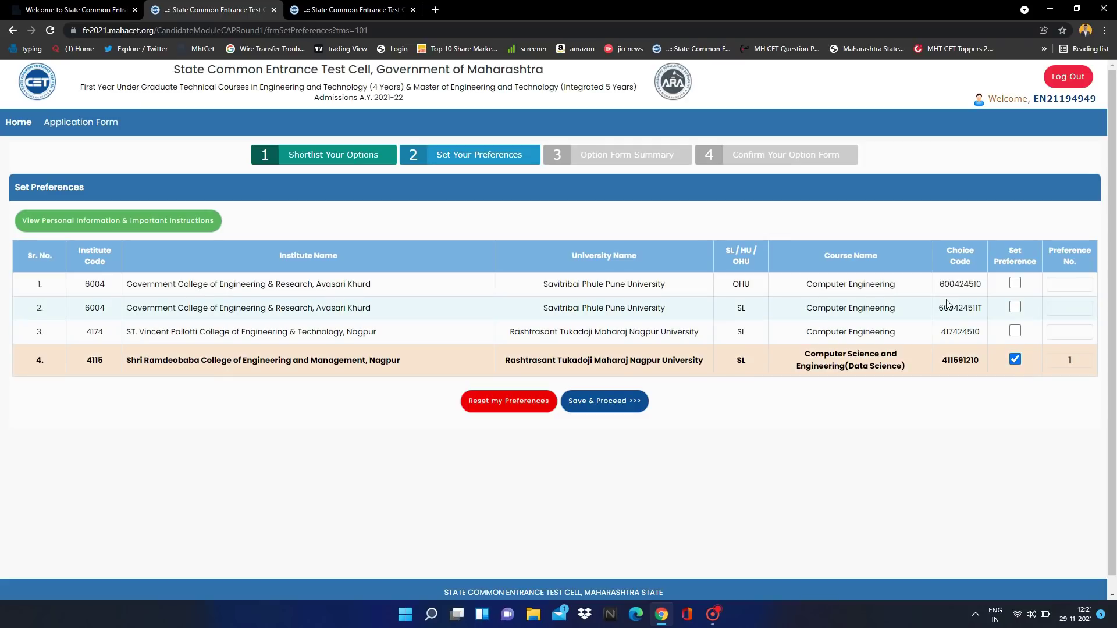
click(1016, 285)
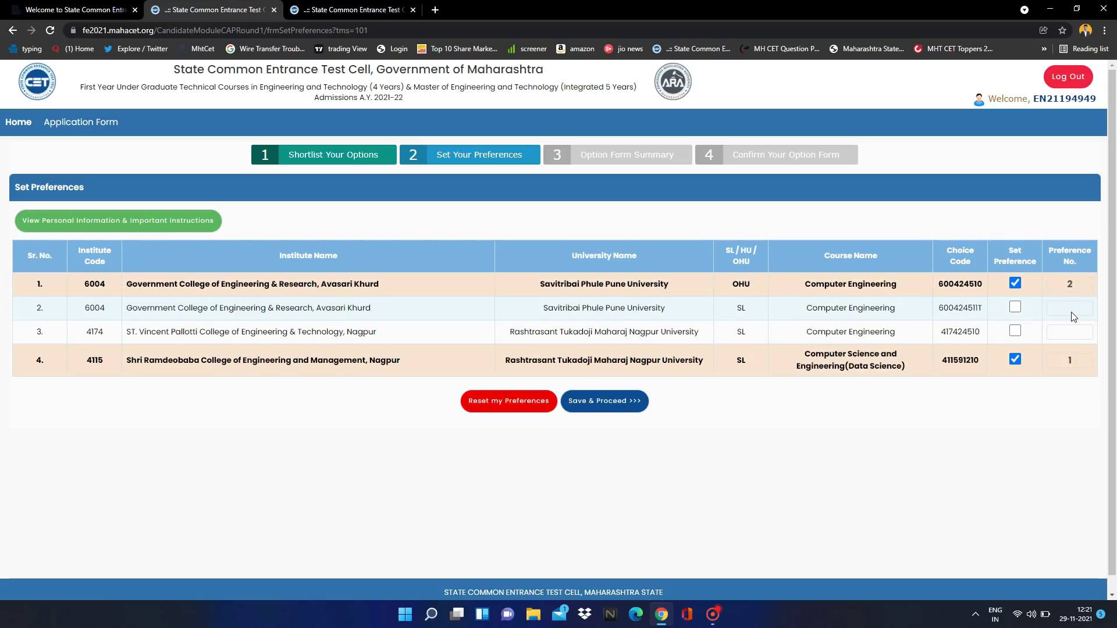
click(1015, 307)
click(1015, 331)
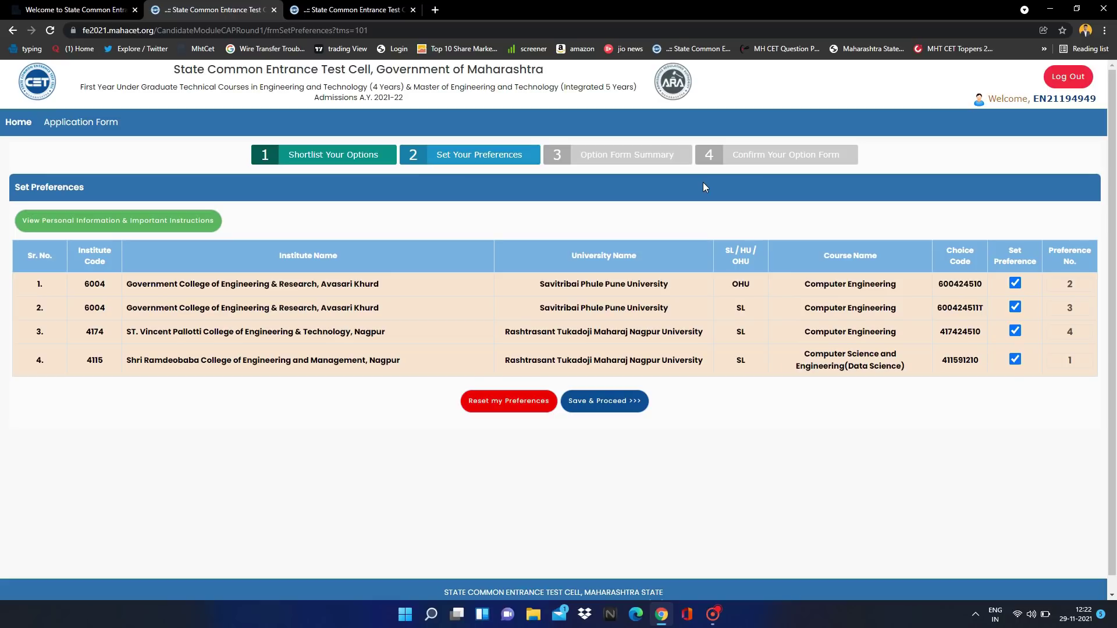
Step: Return to the shortlisting stage and look through the available course names without choosing one
key(alt+Left)
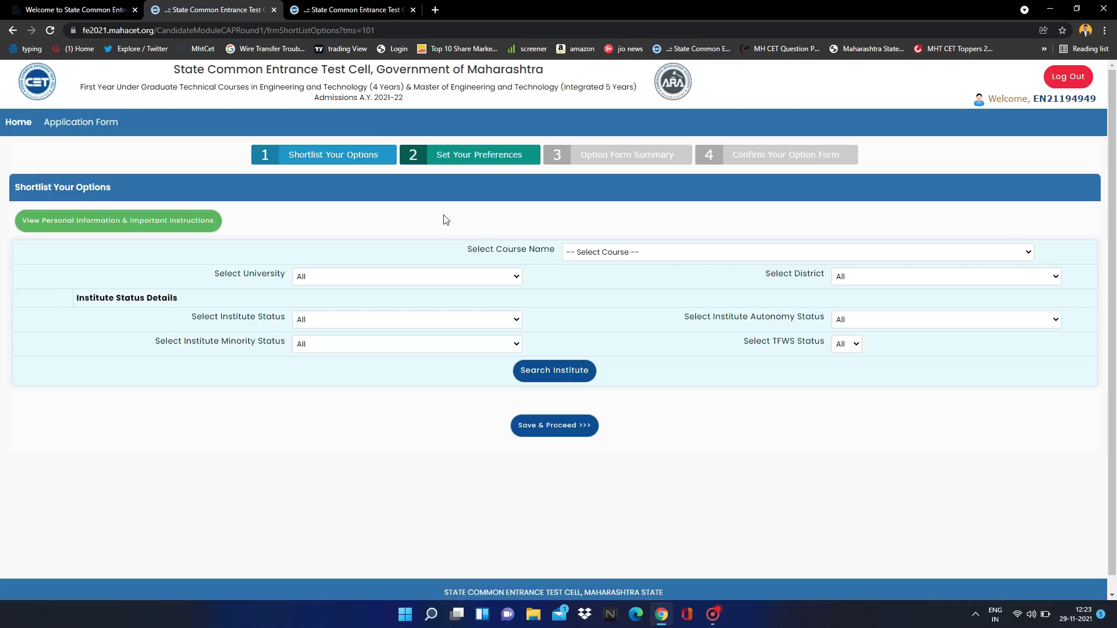
click(592, 252)
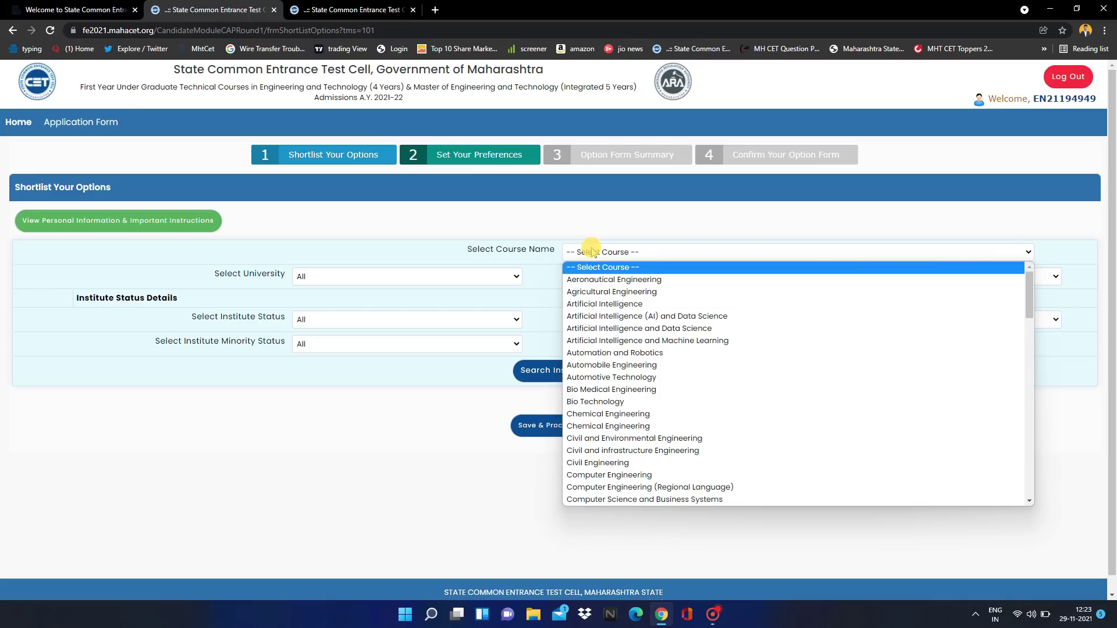
scroll(603, 364, down, 2)
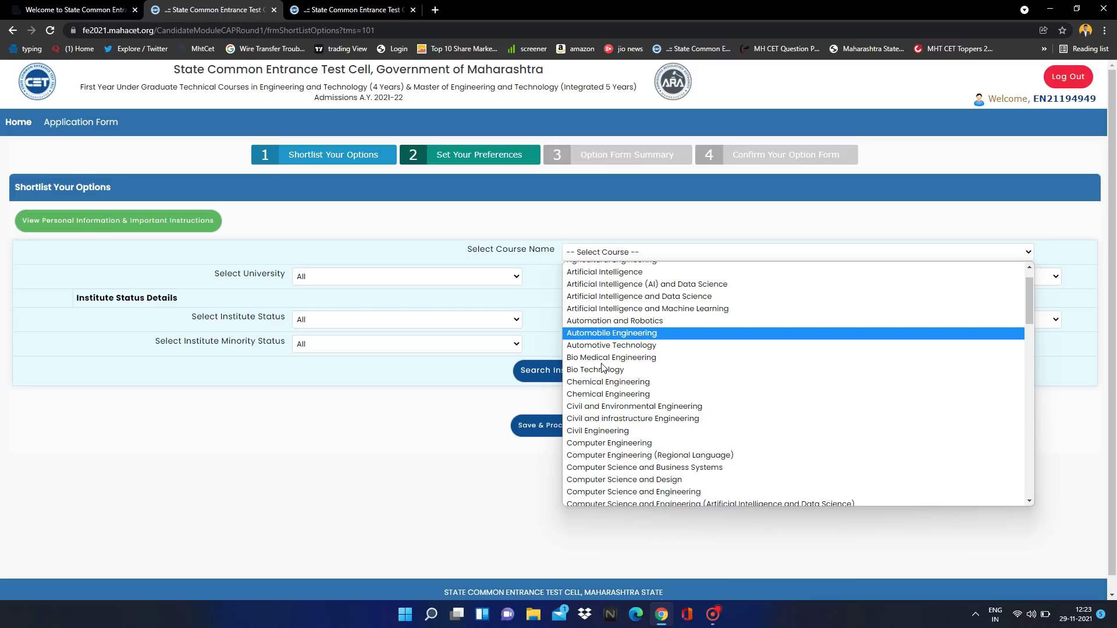
scroll(602, 367, down, 3)
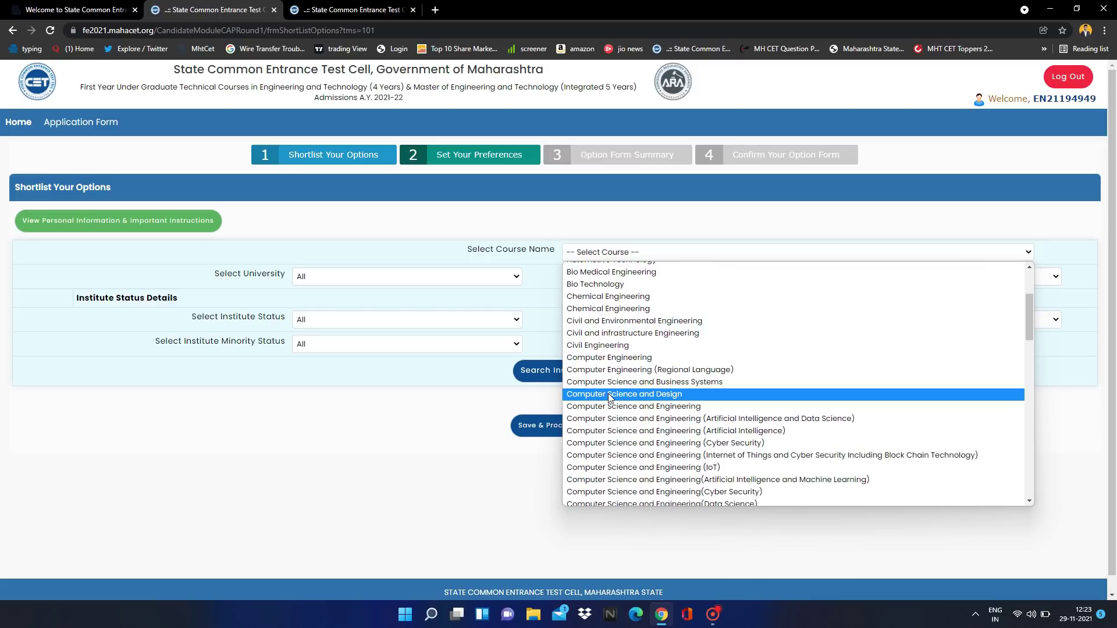
scroll(610, 394, down, 1)
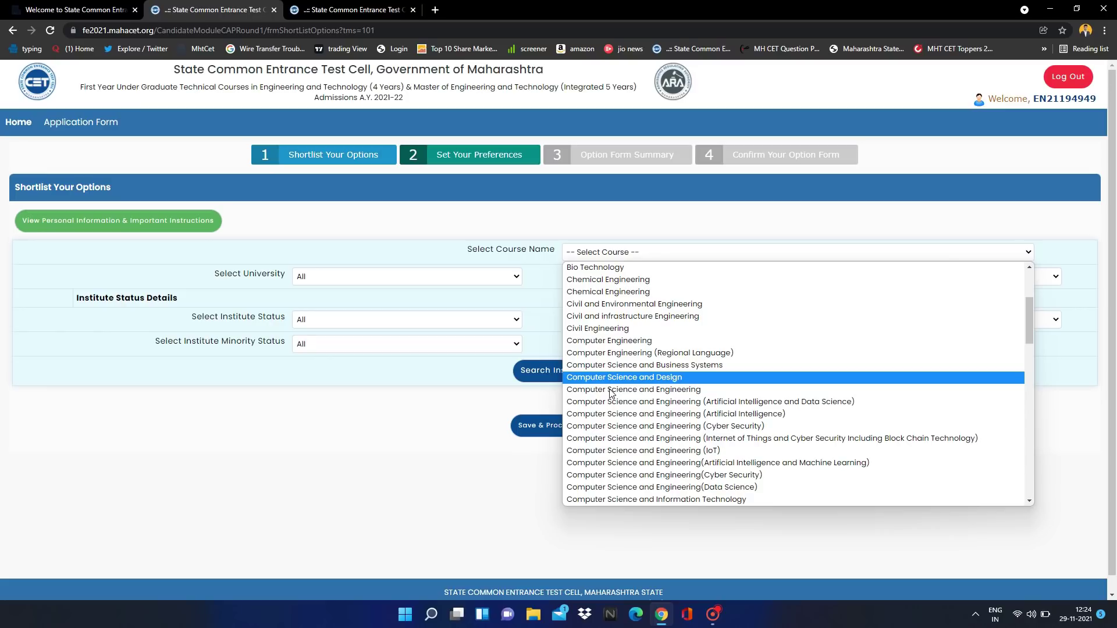
click(421, 437)
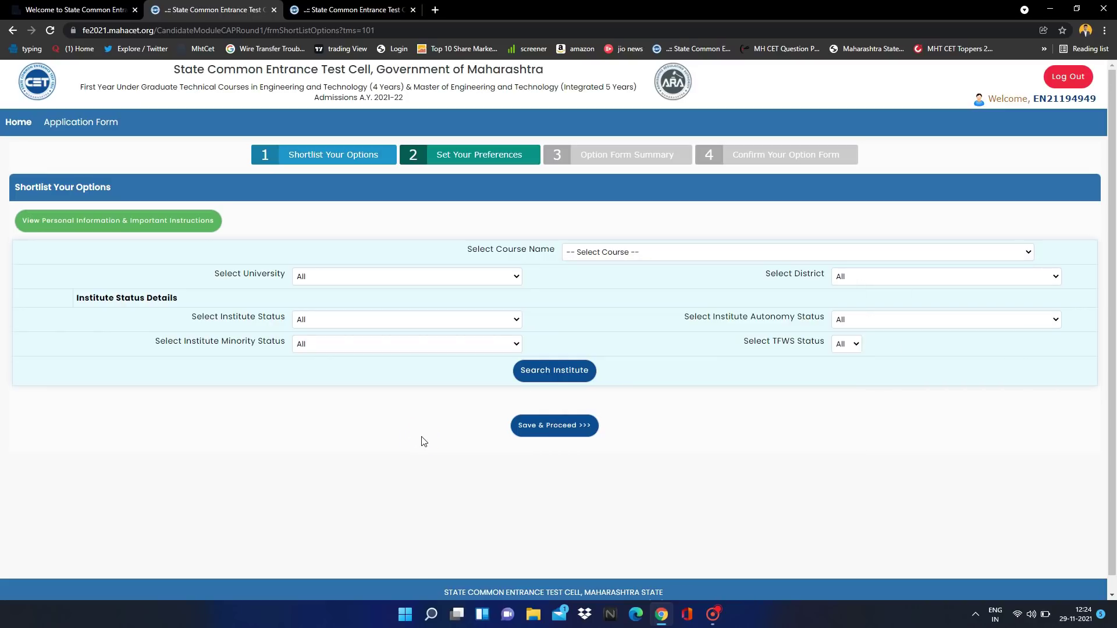